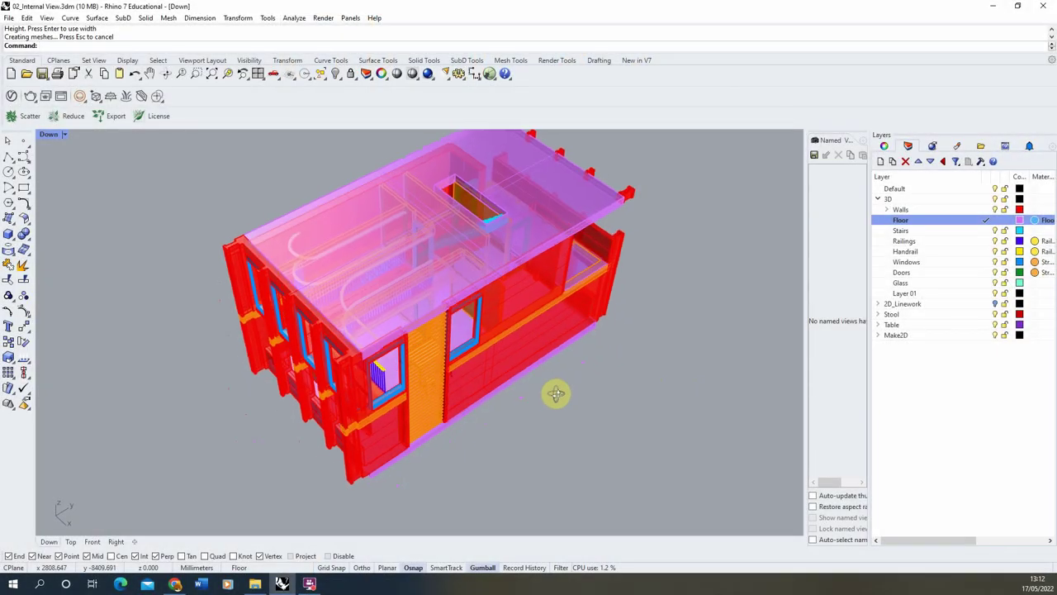
Orbit the building model in the Down viewport to an oblique three-quarter view.
mouse_move(556, 394)
right_down()
mouse_move(594, 387)
mouse_move(491, 383)
mouse_move(569, 383)
right_up()
right_drag(378, 415, 372, 366)
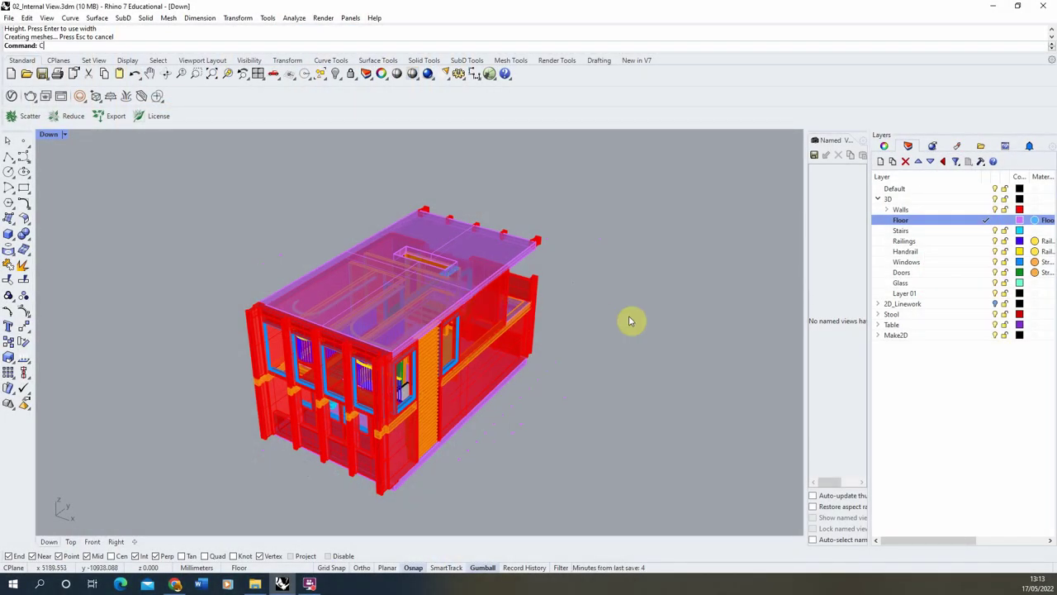
Draw a clipping plane over the building, raise it, and flip its direction to expose the interior.
key(Return)
scroll(551, 344, down, 3)
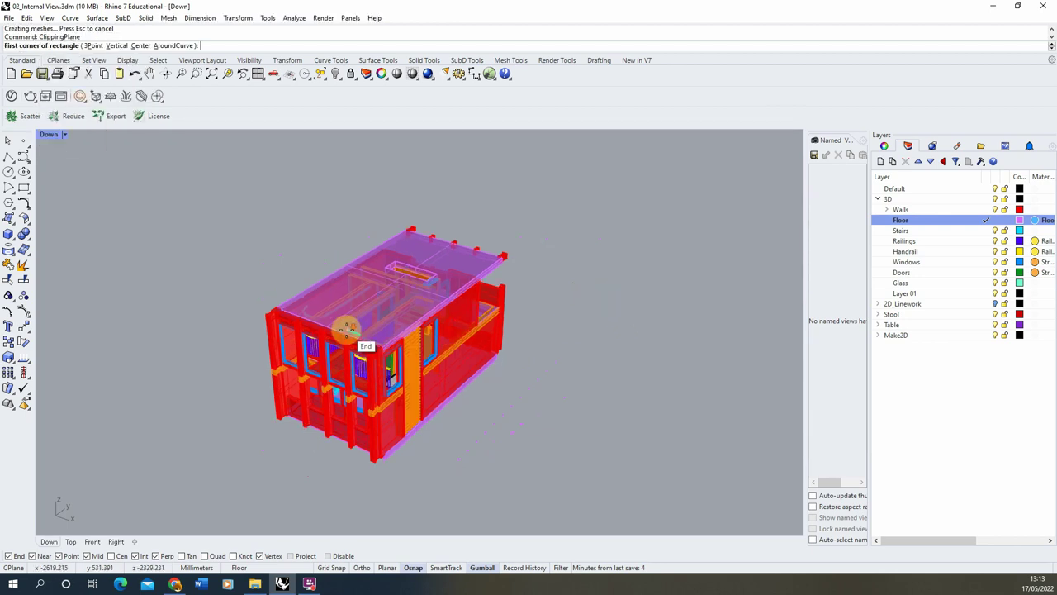
click(612, 371)
click(502, 397)
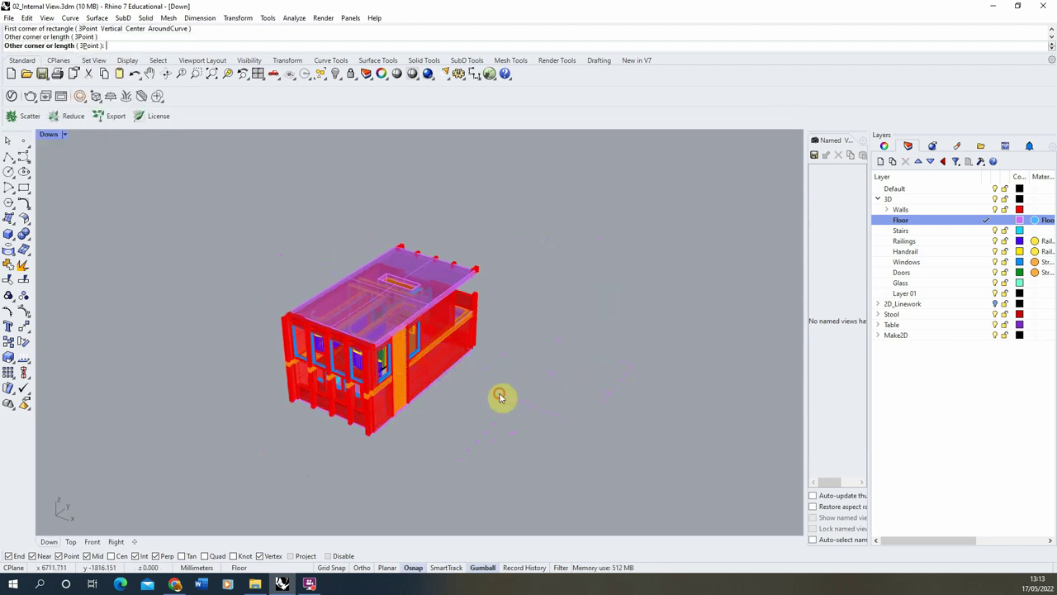
click(557, 373)
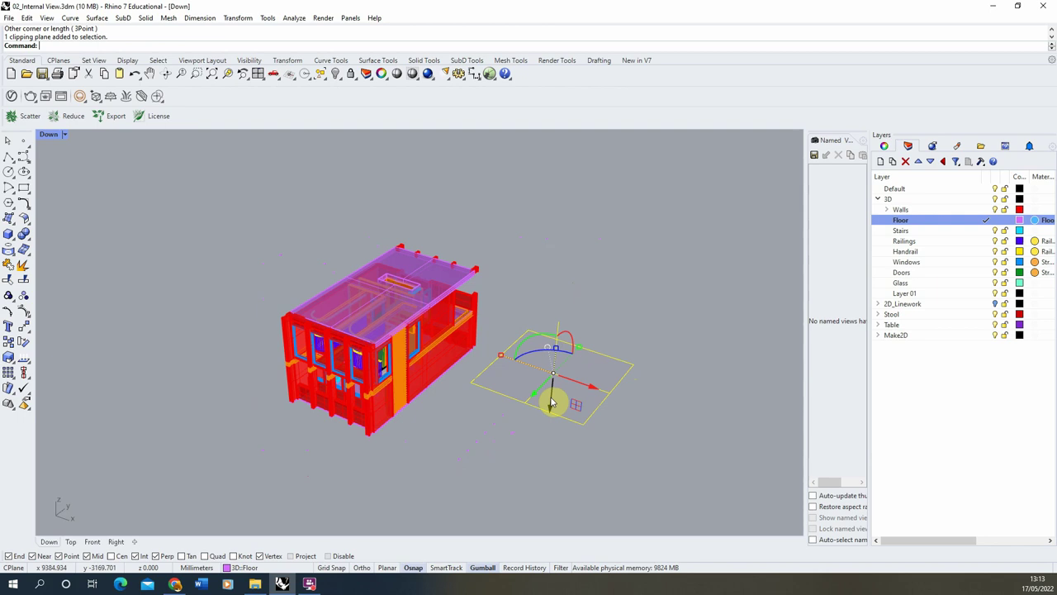
drag(554, 401, 557, 377)
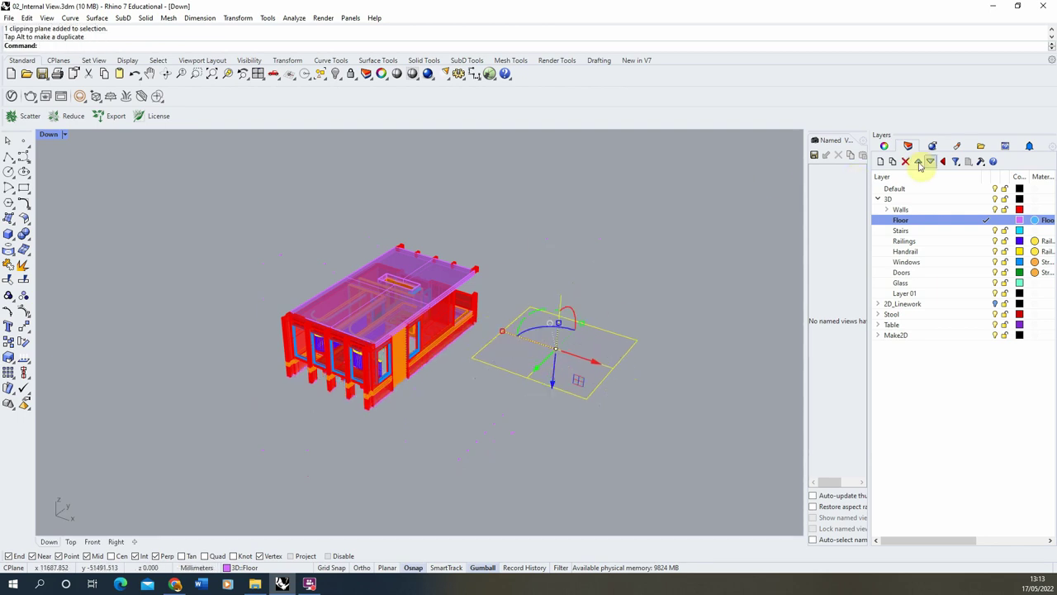
click(881, 147)
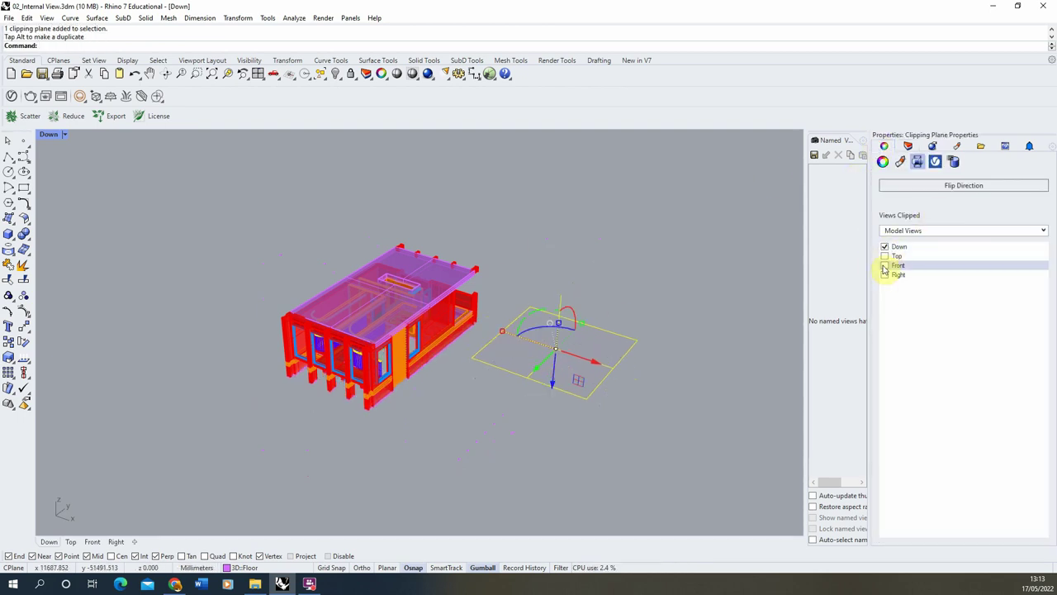
click(953, 185)
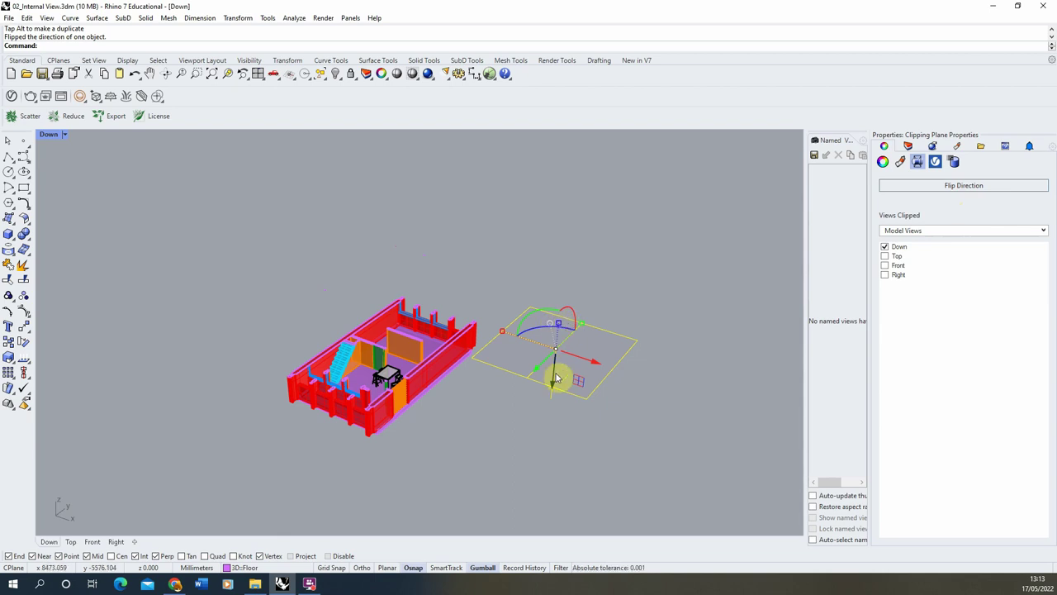
drag(557, 378, 529, 350)
Orbit around and into the cut building to inspect the rooms, stairs and table.
right_drag(529, 350, 397, 389)
scroll(396, 347, up, 5)
right_drag(397, 347, 422, 340)
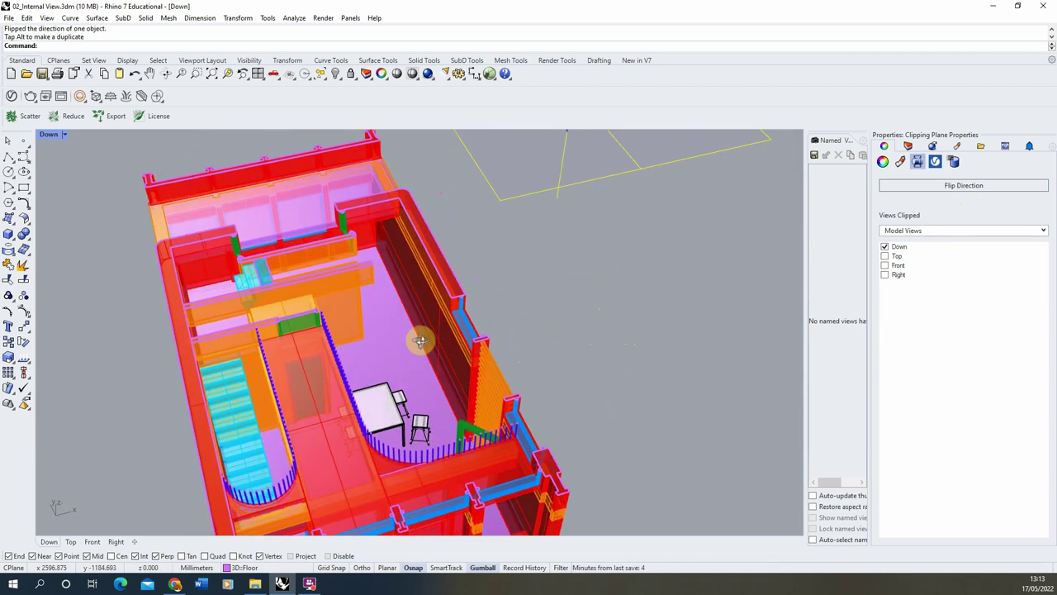
scroll(398, 345, down, 1)
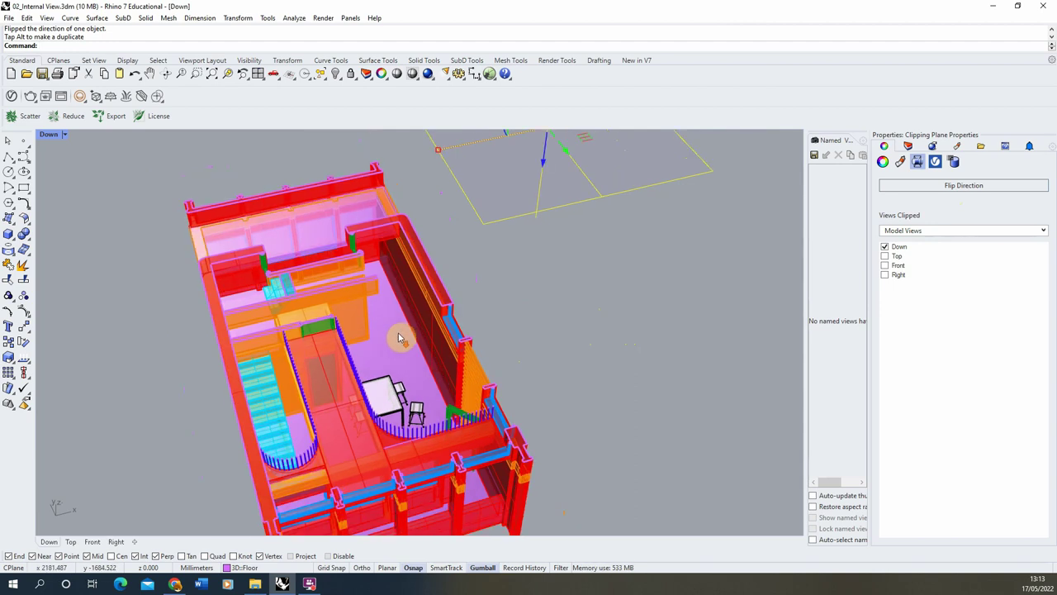
right_drag(407, 332, 408, 415)
scroll(438, 425, up, 5)
mouse_move(472, 439)
right_down()
mouse_move(487, 432)
mouse_move(475, 433)
right_up()
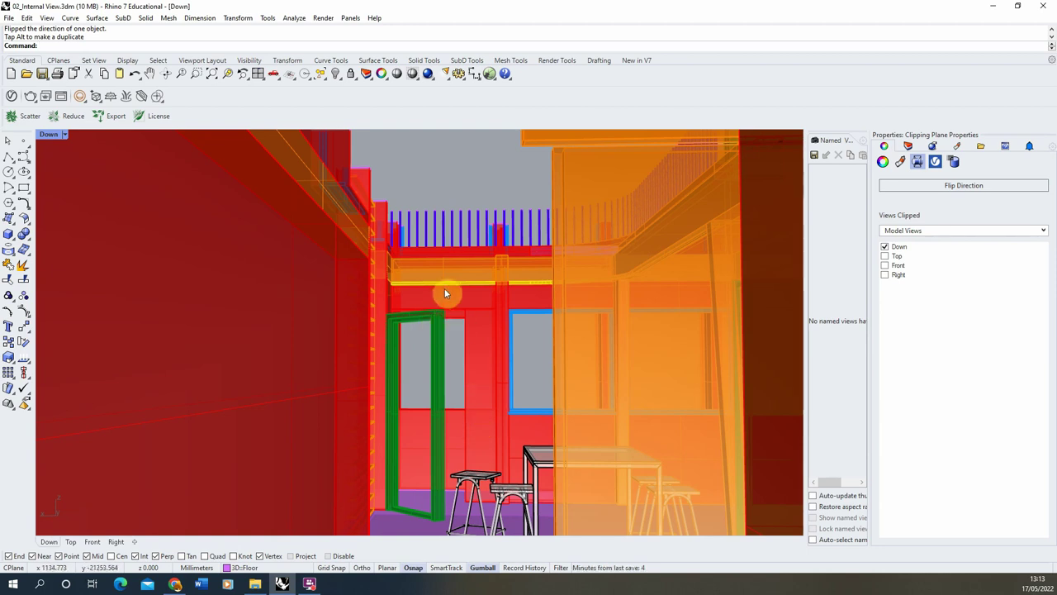
scroll(445, 288, down, 5)
right_drag(472, 287, 520, 306)
Draw a 1600 mm tall box on the room floor near the table and reposition it.
click(9, 240)
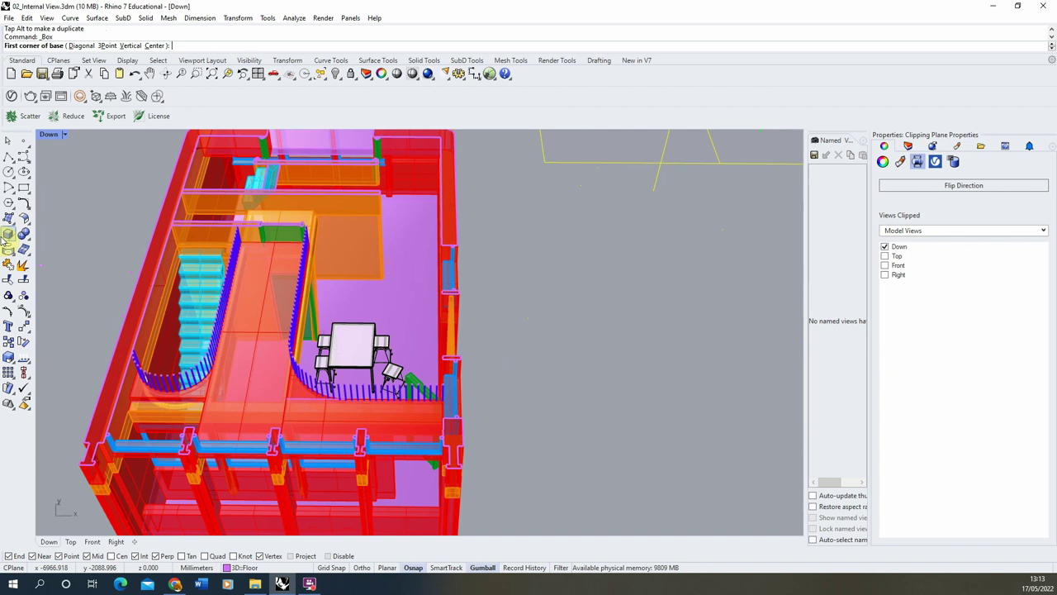
click(380, 279)
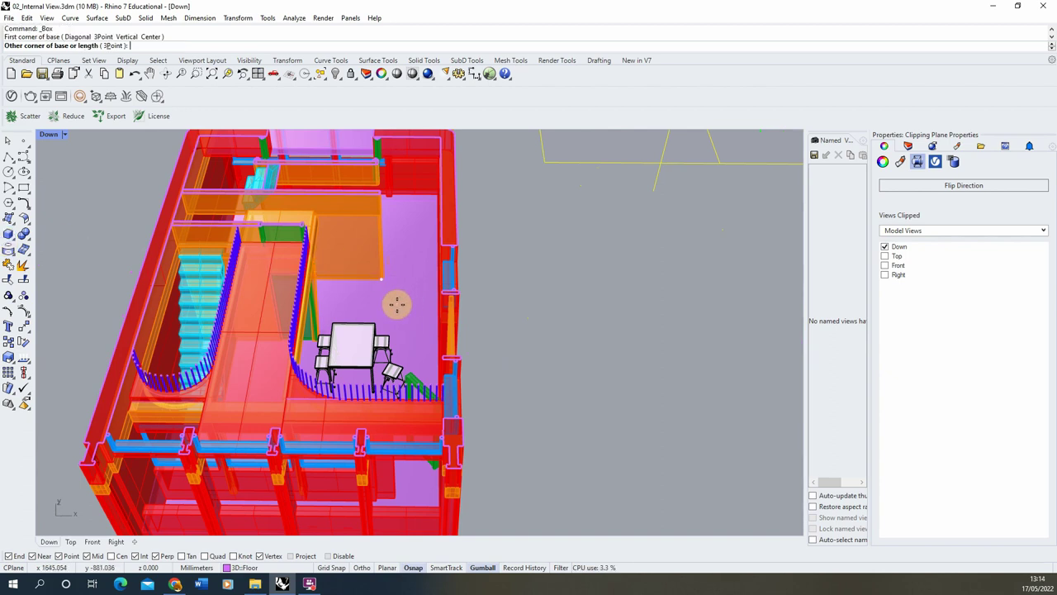
scroll(397, 305, up, 5)
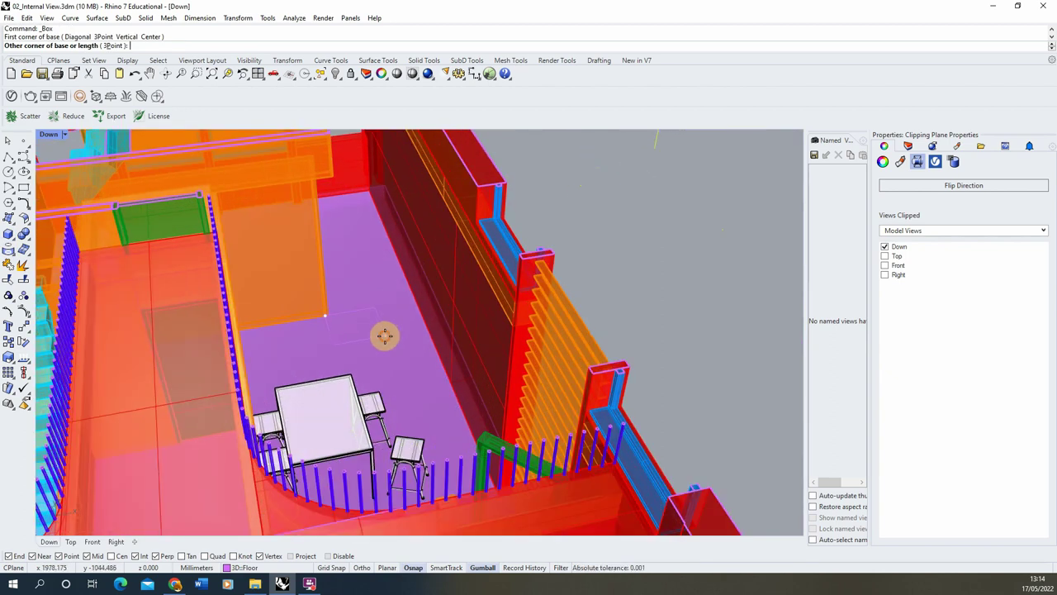
click(384, 334)
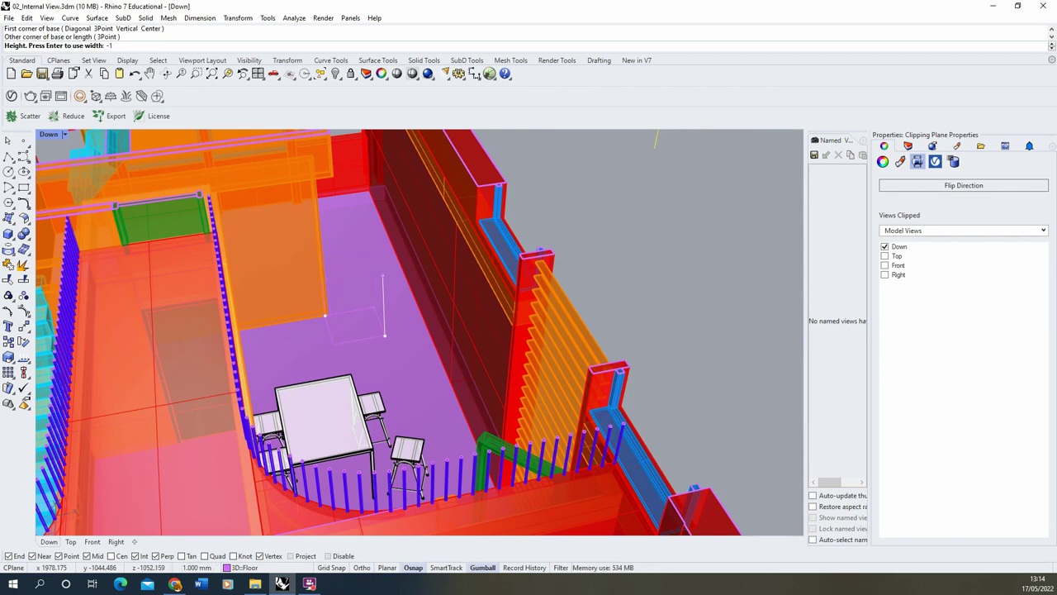
click(355, 277)
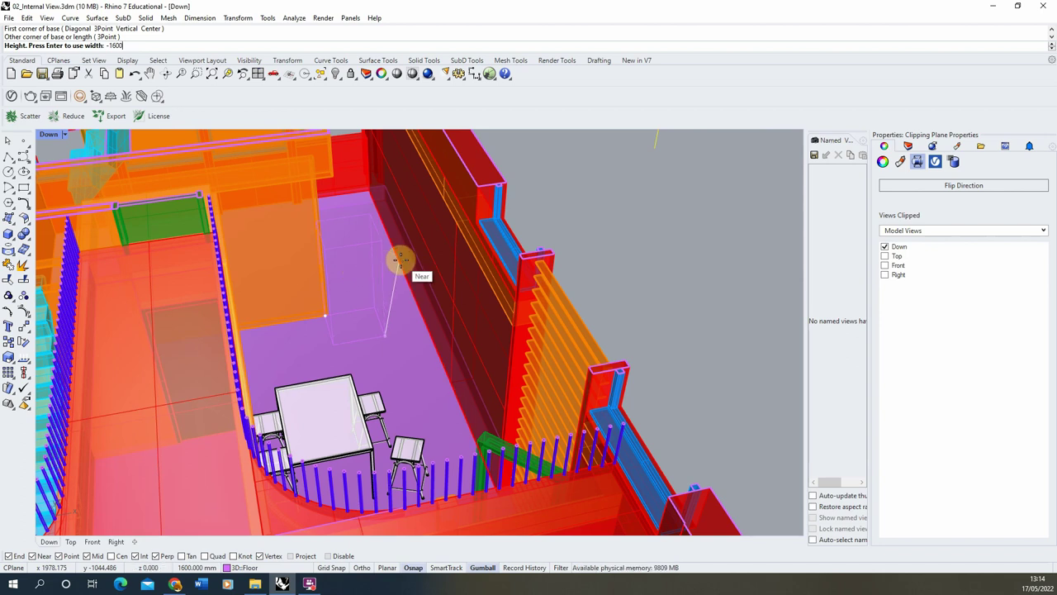
click(382, 256)
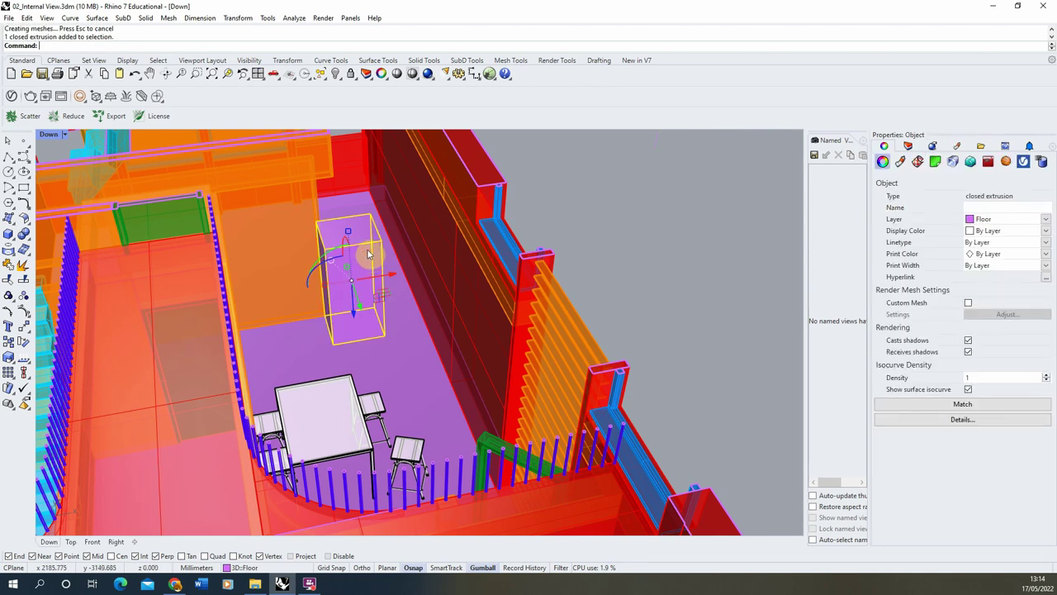
right_drag(368, 255, 361, 295)
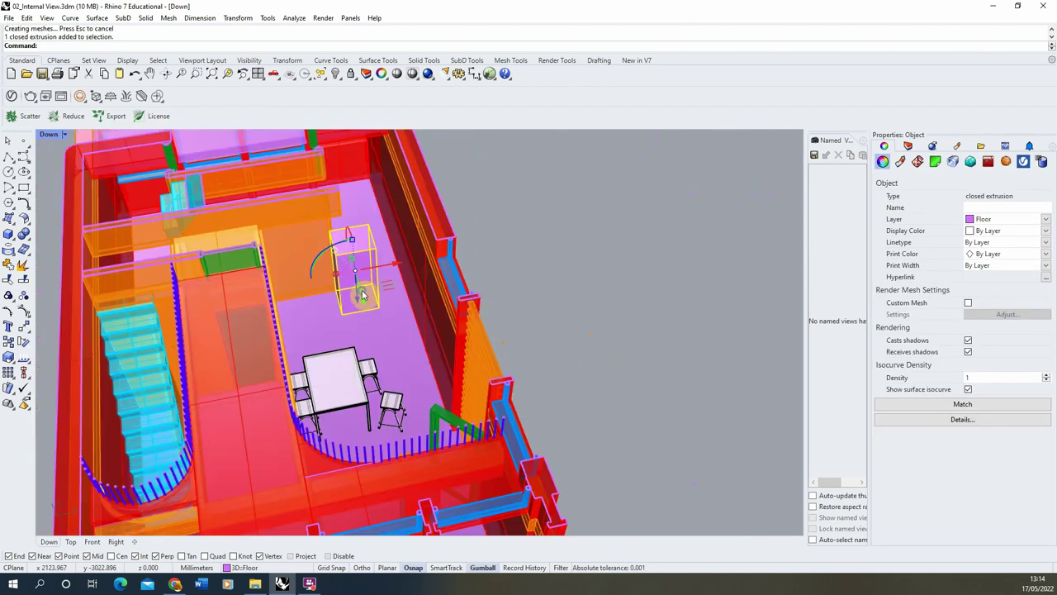
drag(361, 297, 368, 274)
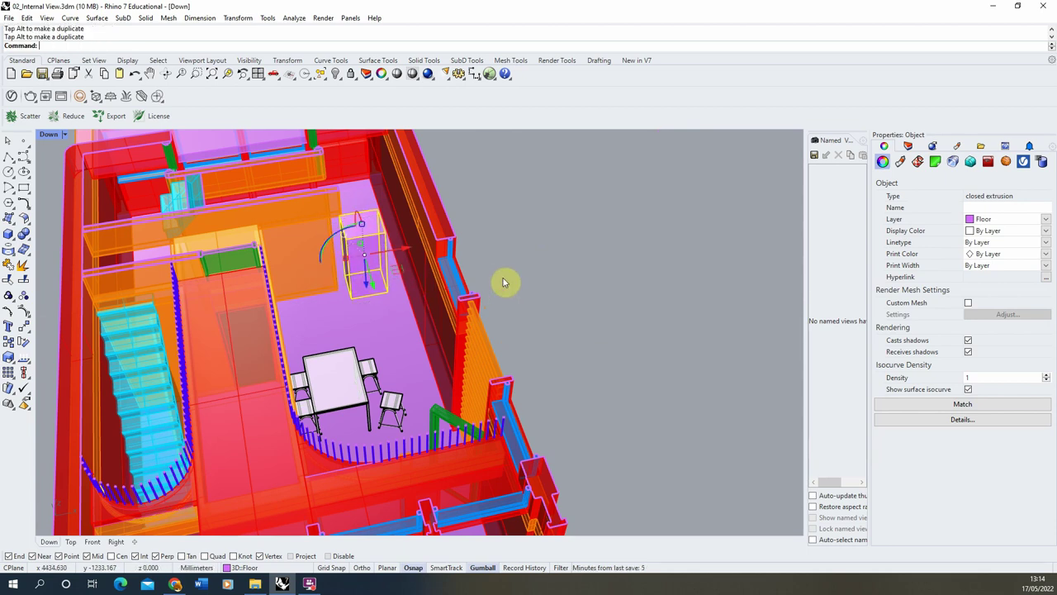
key(Escape)
right_drag(496, 274, 369, 253)
Move the box to the Default layer and make Default the current layer.
click(369, 253)
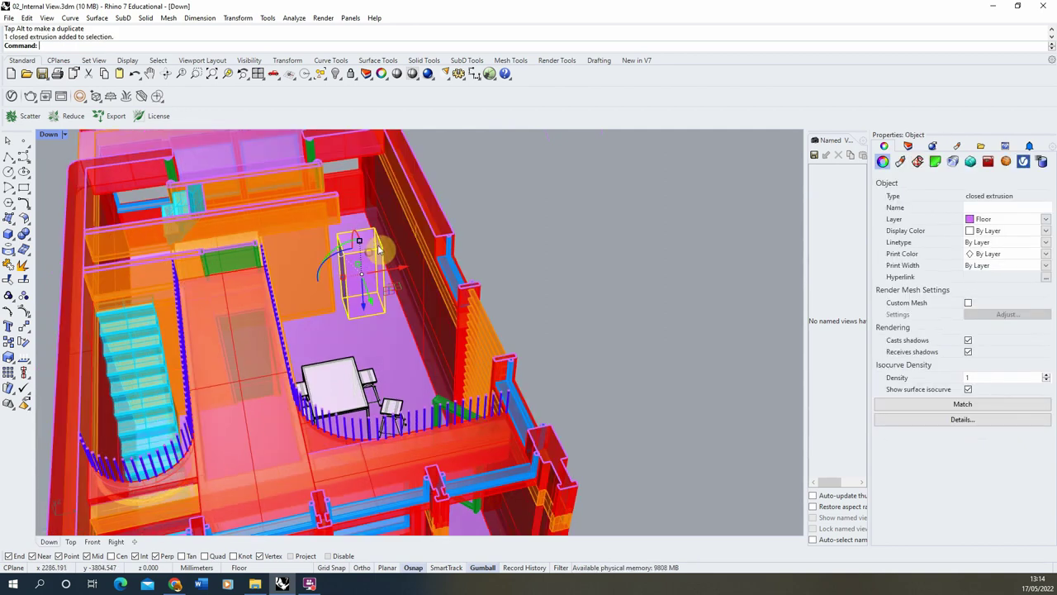
click(1046, 219)
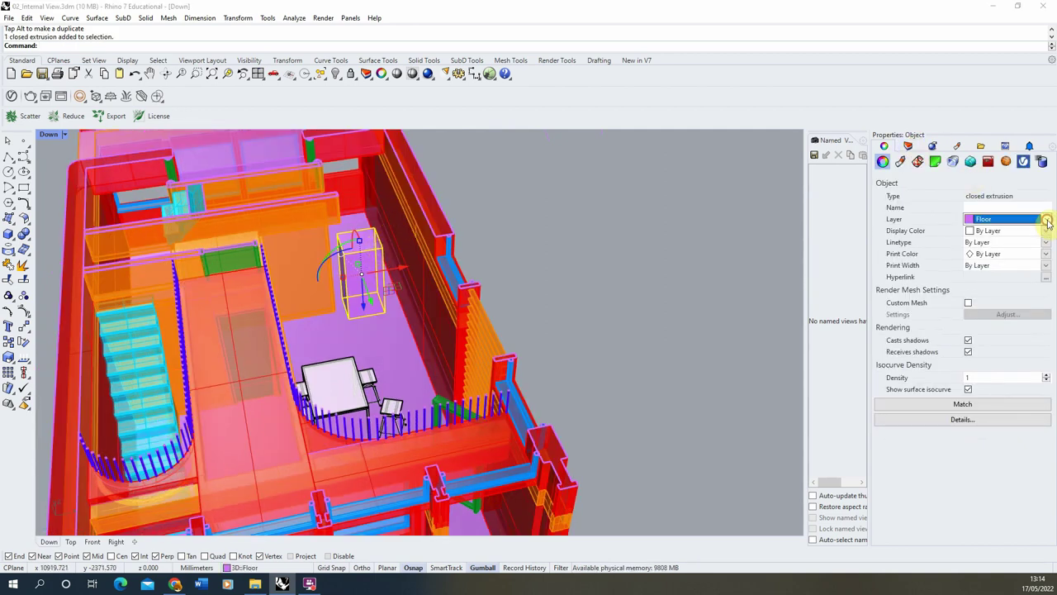
click(1002, 239)
click(595, 248)
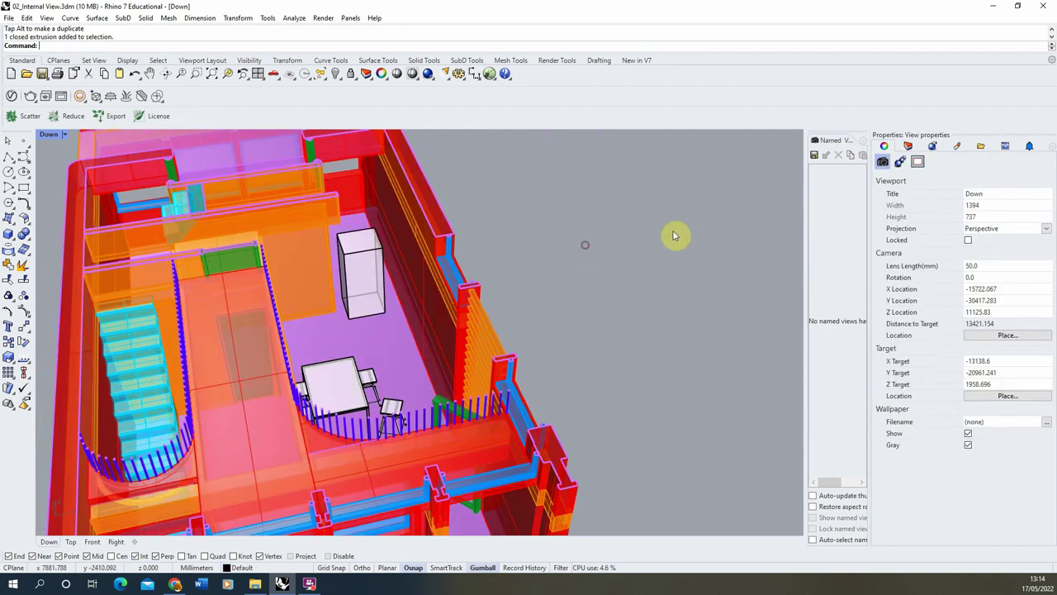
click(908, 147)
click(923, 188)
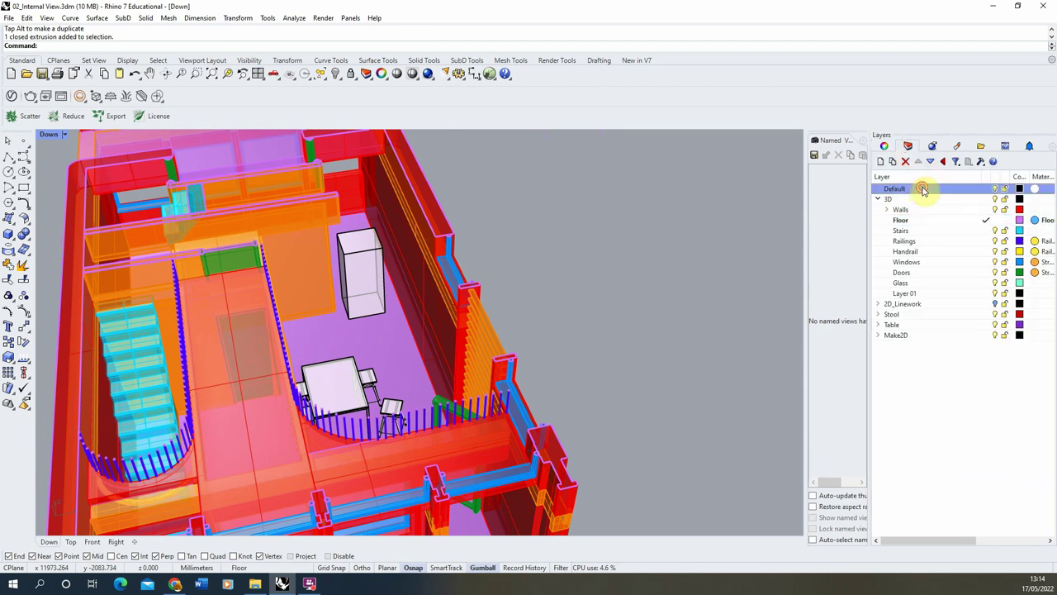
click(368, 261)
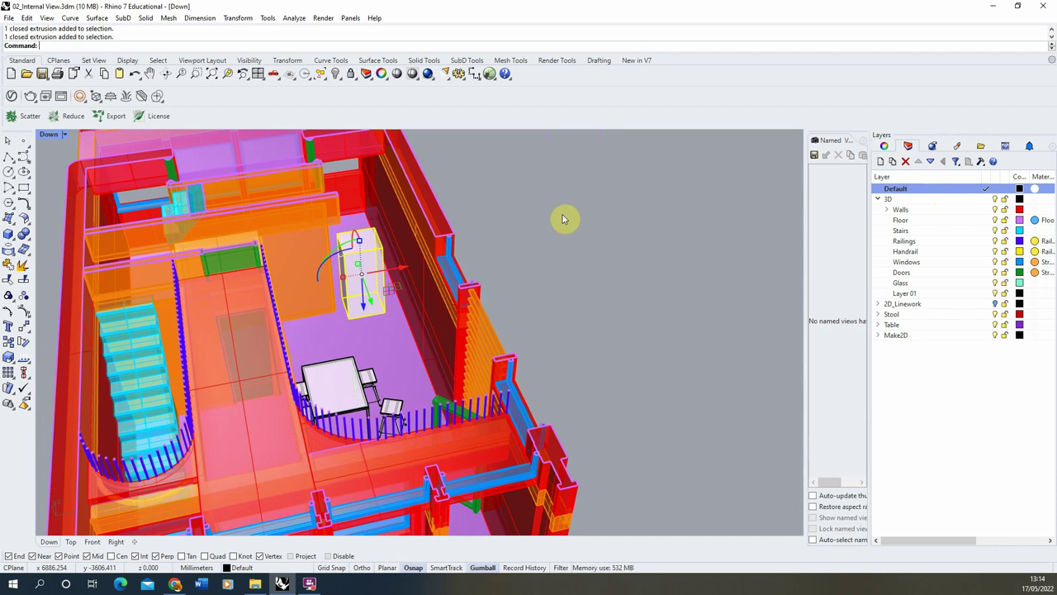
Start a Copy of the box and cancel it without placing a duplicate.
click(8, 347)
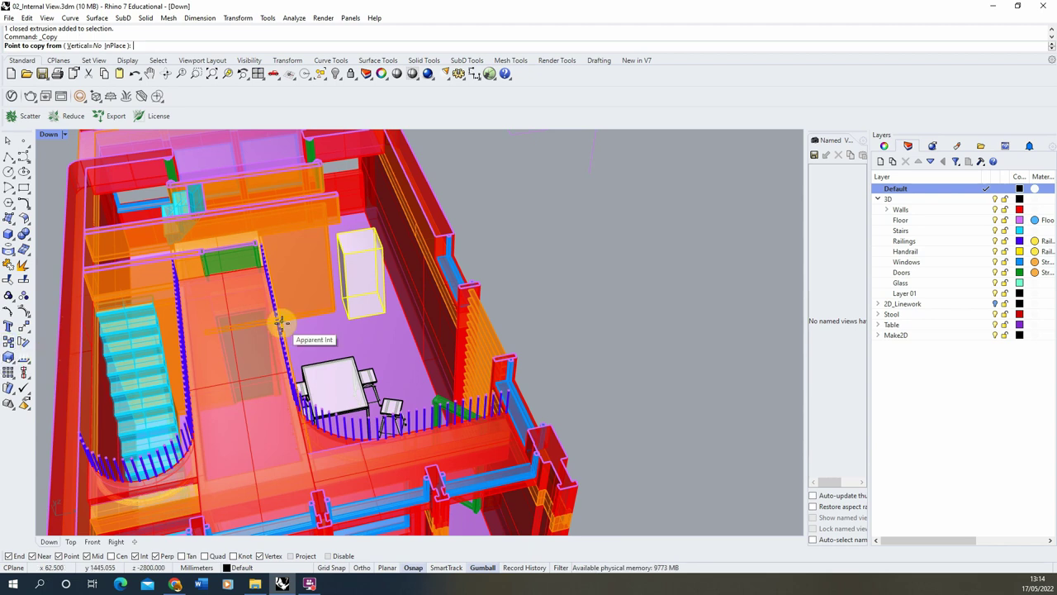
click(342, 298)
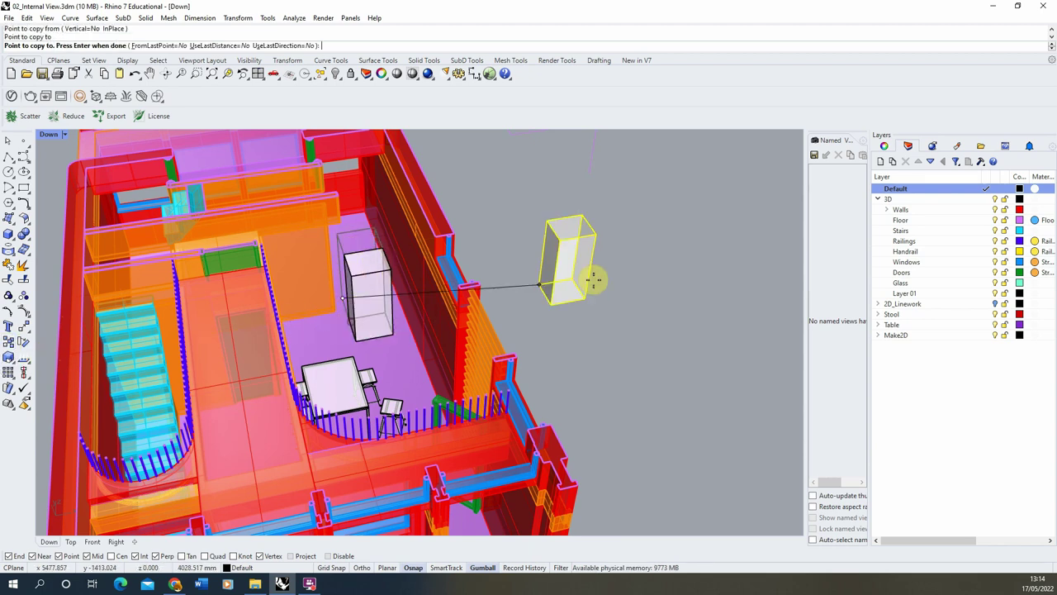
key(Return)
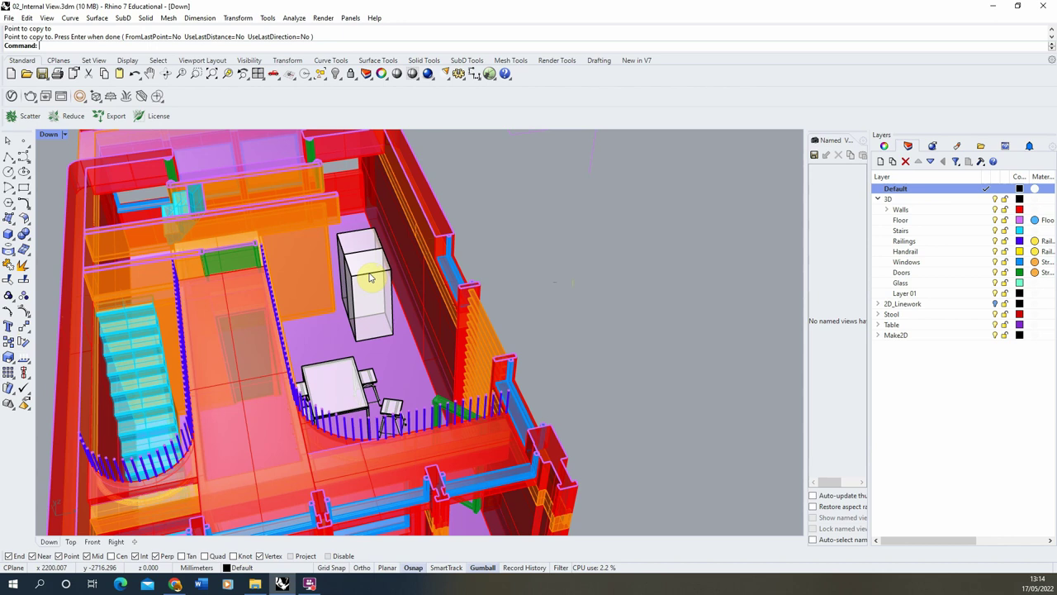
Move the tall guide box beside the table, then slide it further left.
click(370, 278)
right_drag(299, 270, 356, 322)
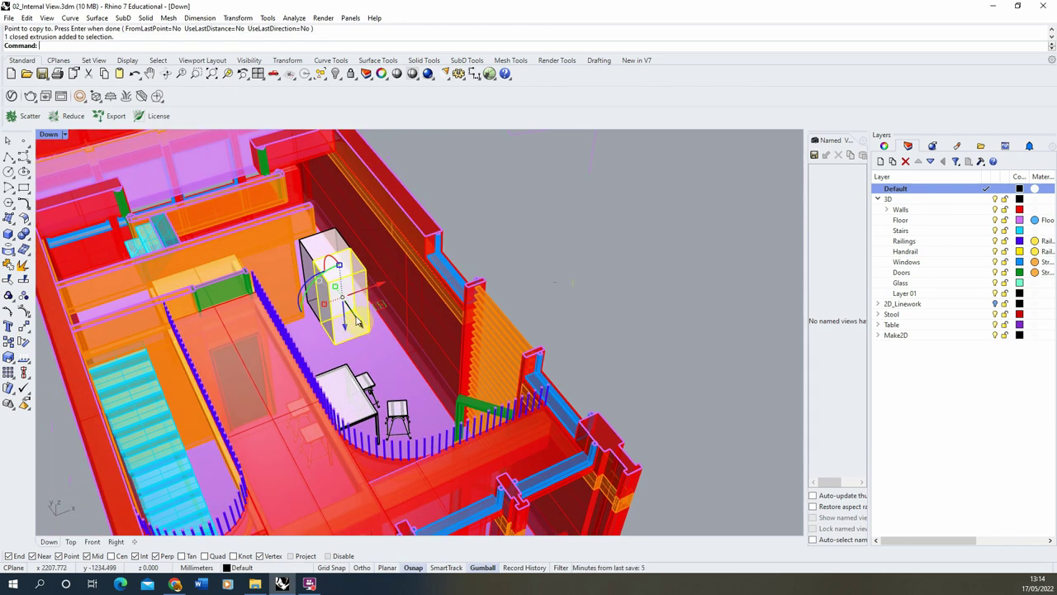
drag(357, 323, 395, 350)
right_drag(395, 350, 325, 361)
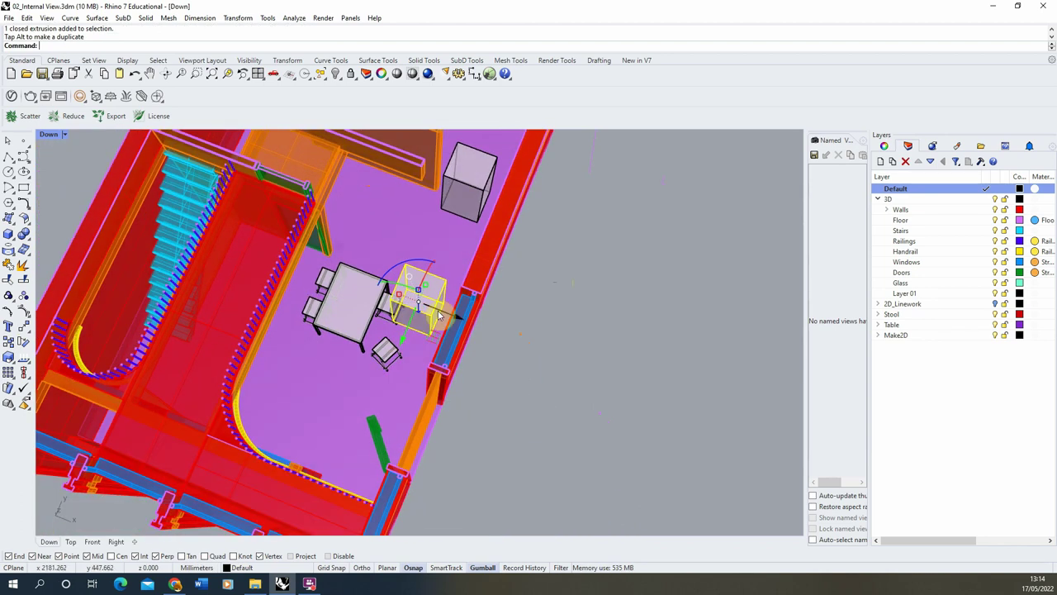
drag(435, 321, 268, 460)
right_drag(268, 460, 352, 413)
drag(368, 442, 336, 446)
right_drag(538, 359, 270, 375)
scroll(529, 380, down, 5)
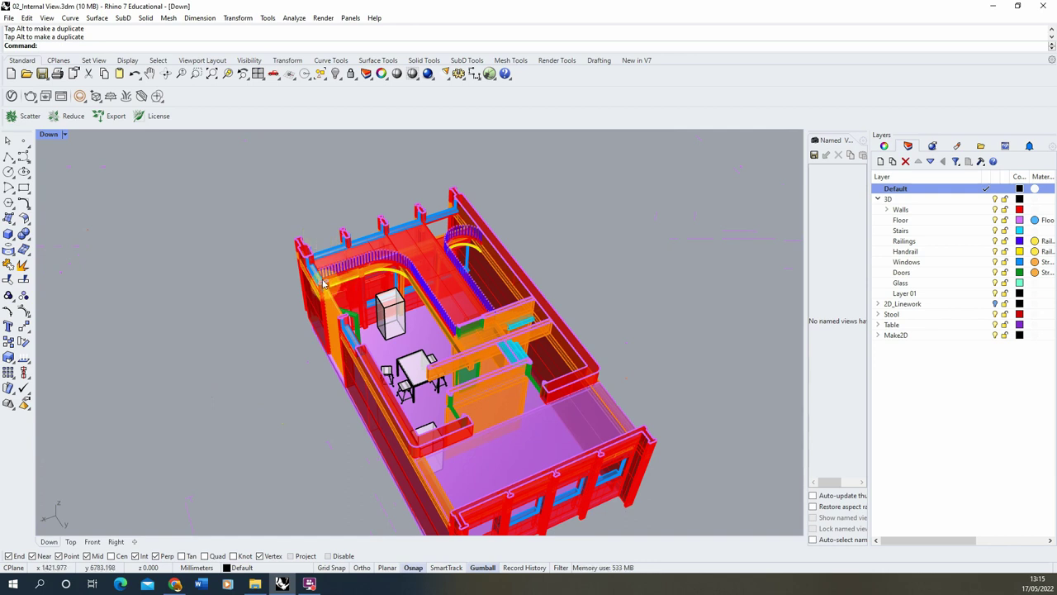
Place the camera at the small box's top midpoint, aimed at the tall box's top midpoint.
right_drag(220, 344, 220, 356)
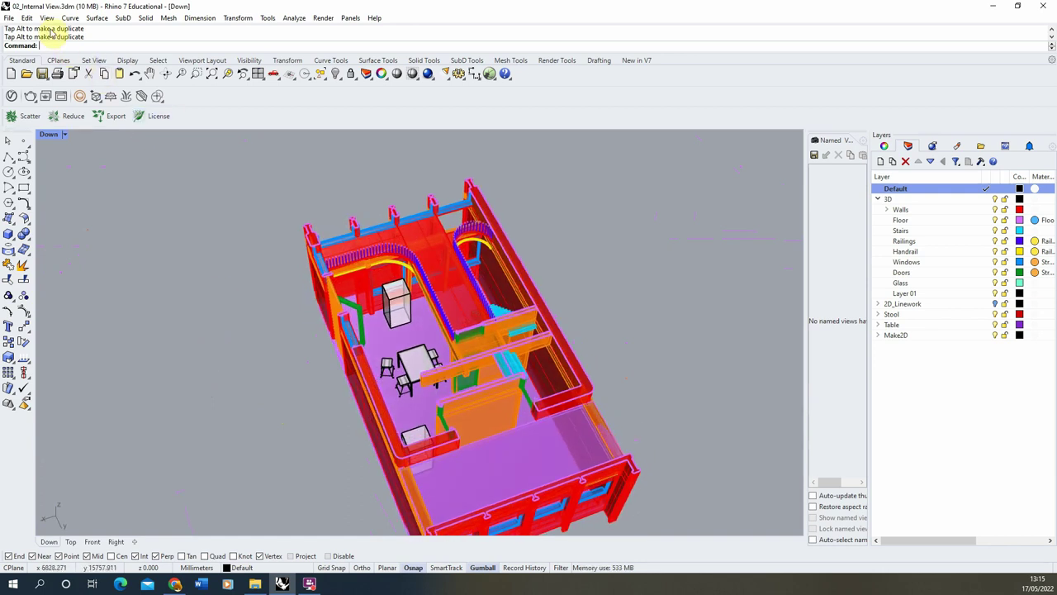
click(47, 19)
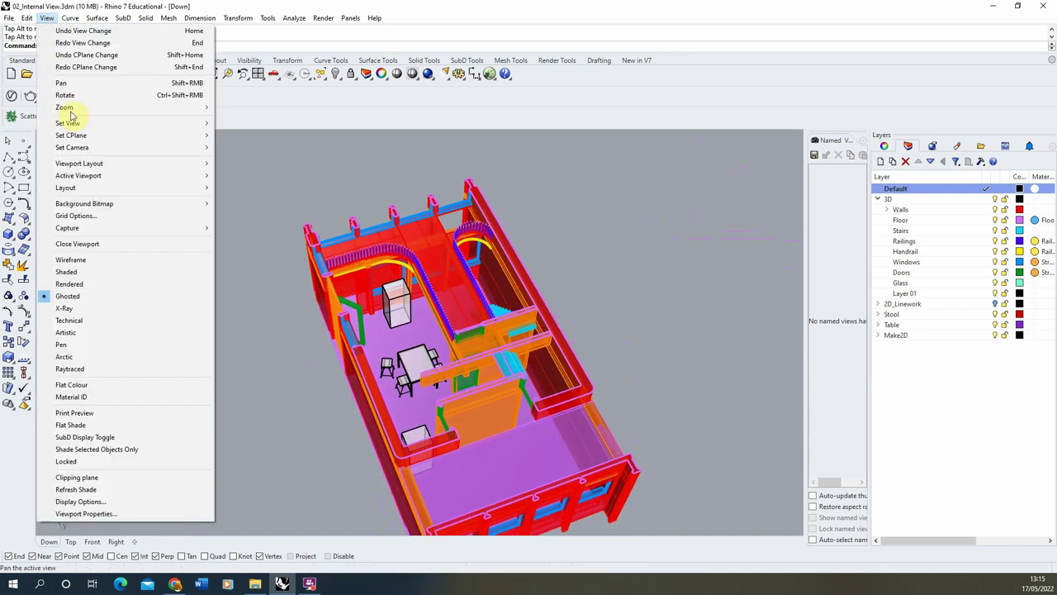
mouse_move(80, 149)
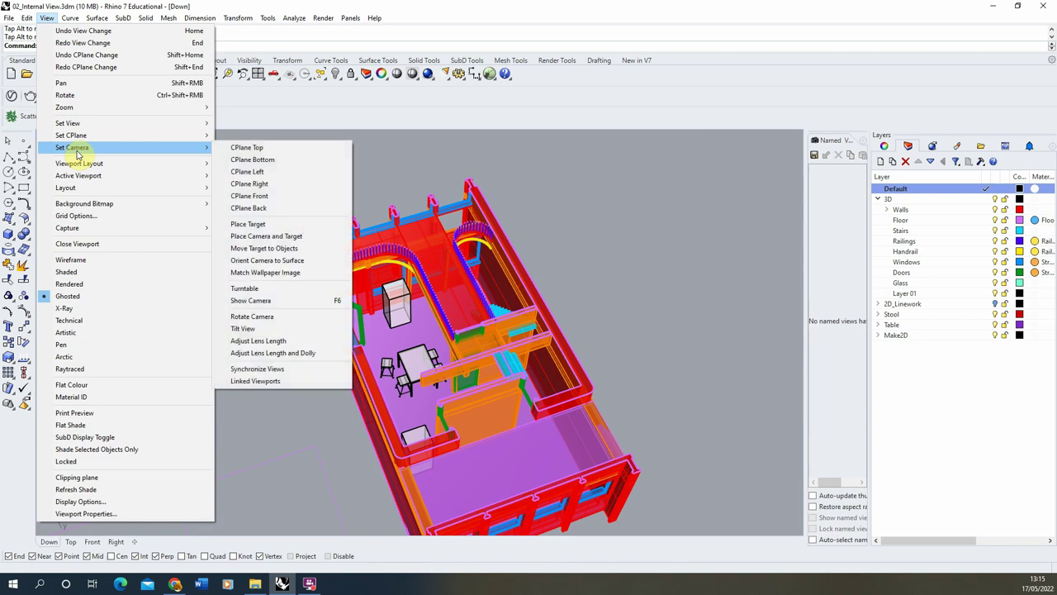
click(275, 237)
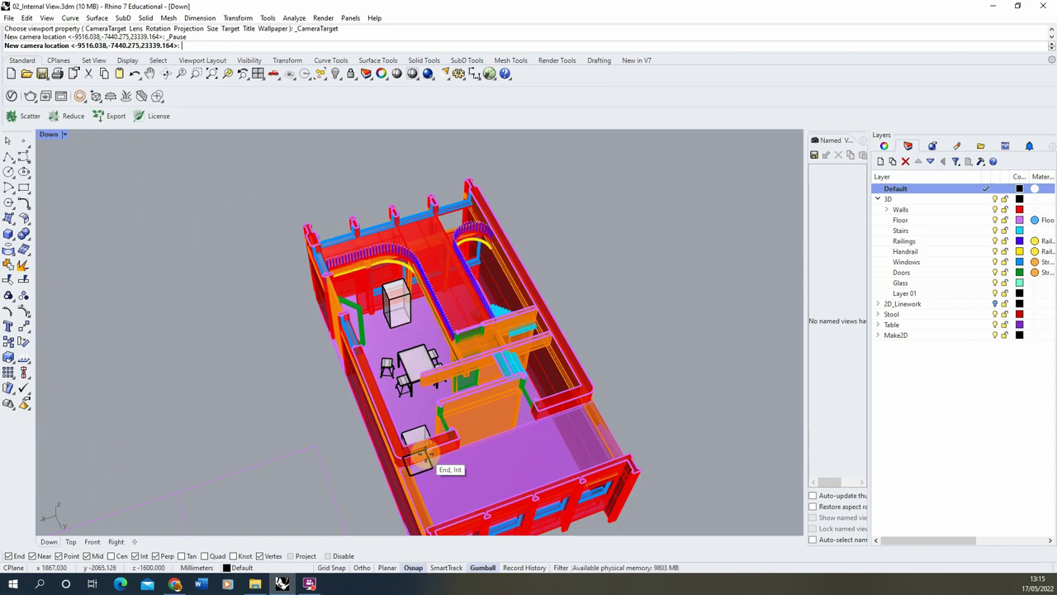
scroll(426, 454, up, 5)
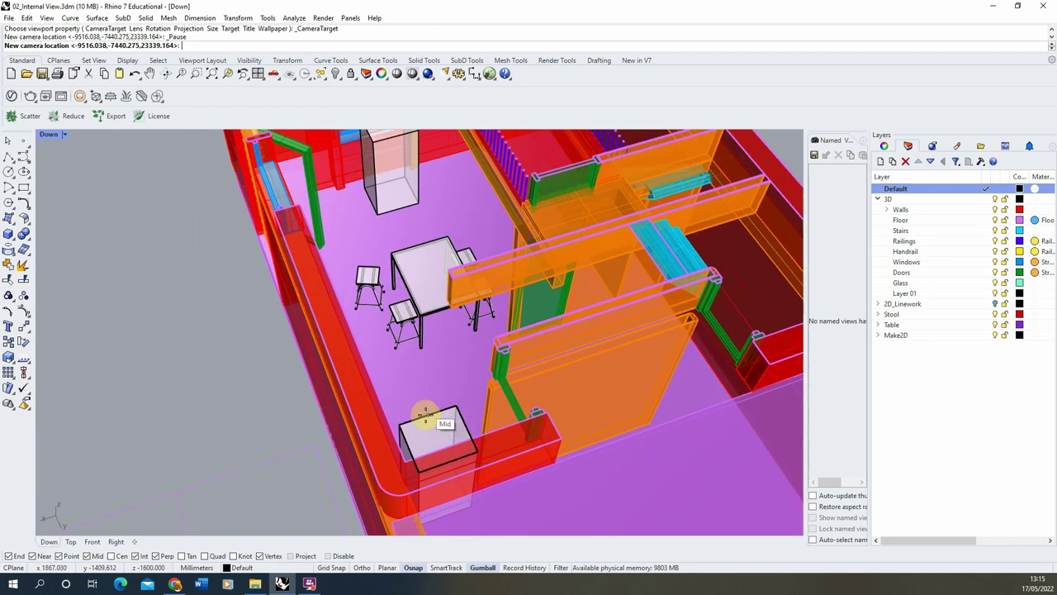
click(427, 417)
scroll(430, 417, down, 5)
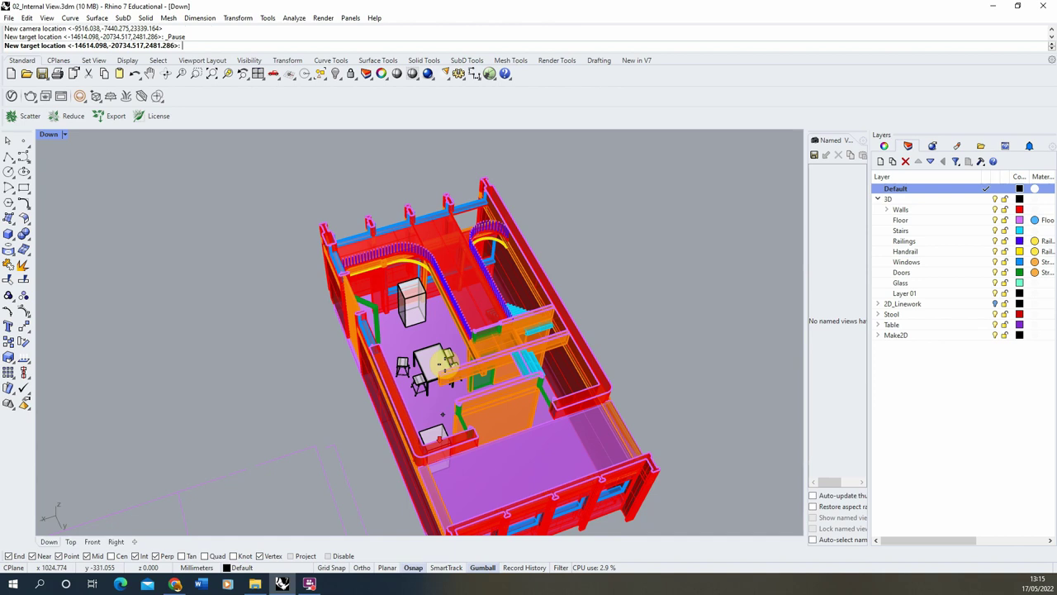
scroll(444, 369, up, 5)
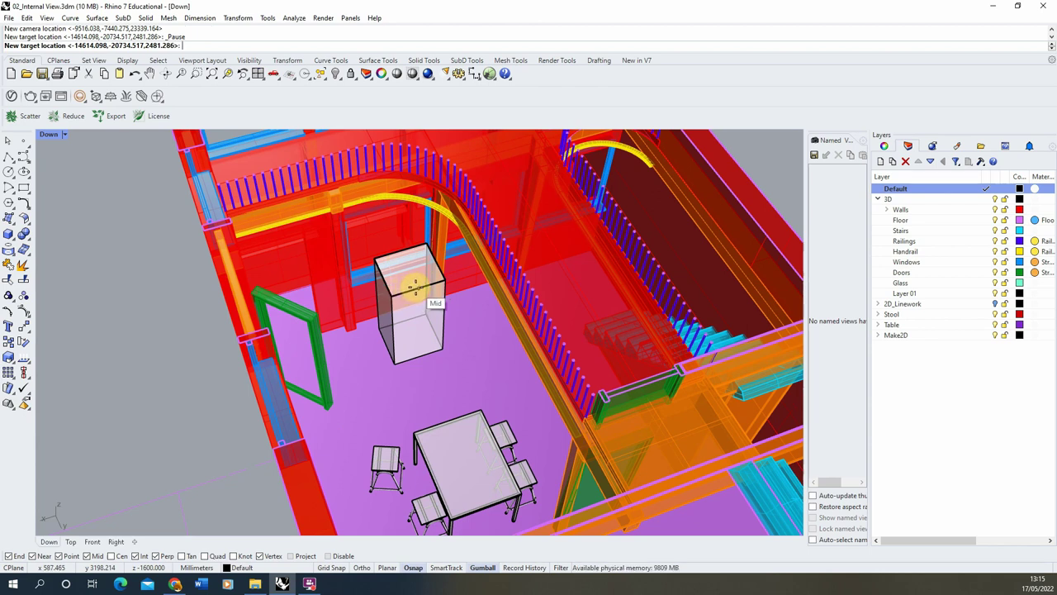
click(416, 286)
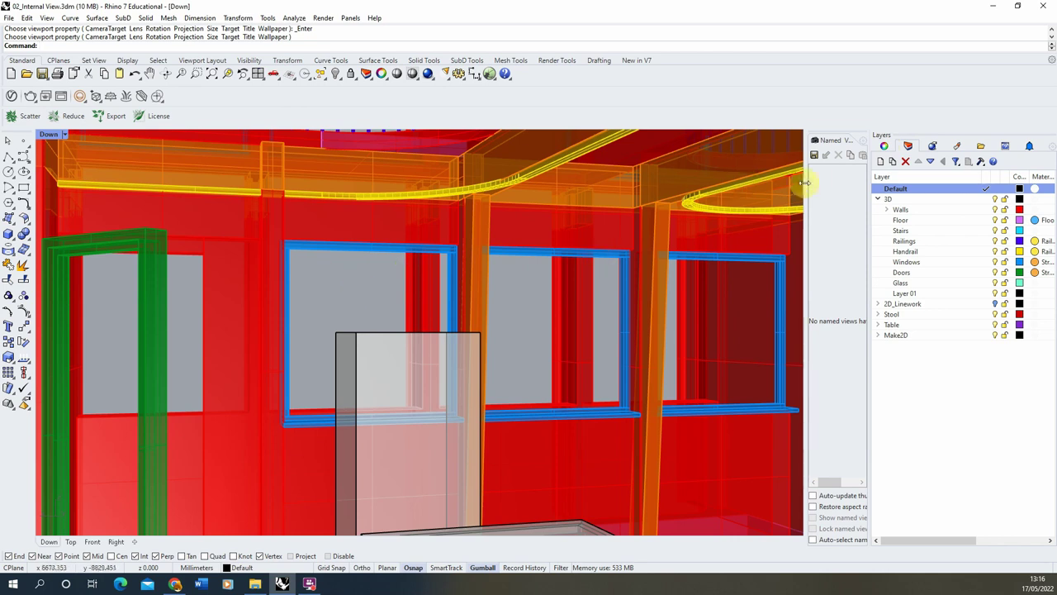
Change the Down view's Lens Length in Properties from 50 to 20 mm.
click(884, 146)
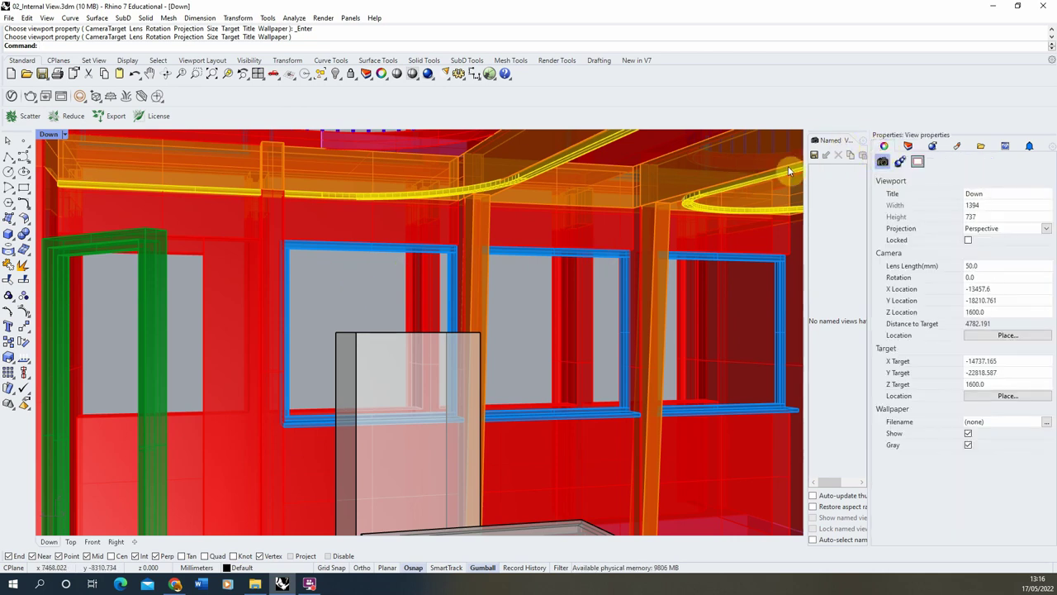
double_click(979, 266)
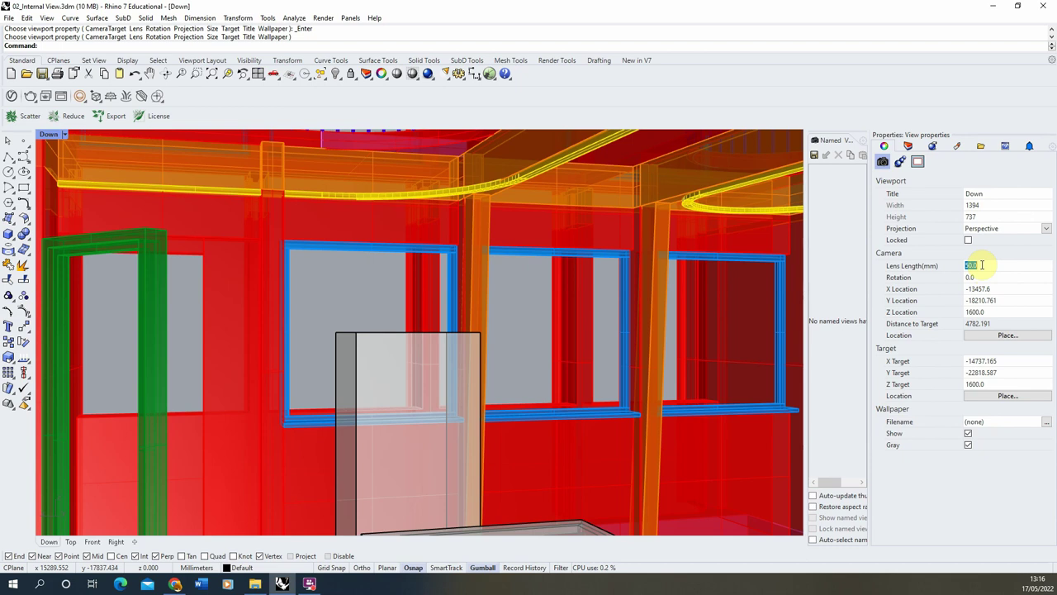
text(20)
key(Return)
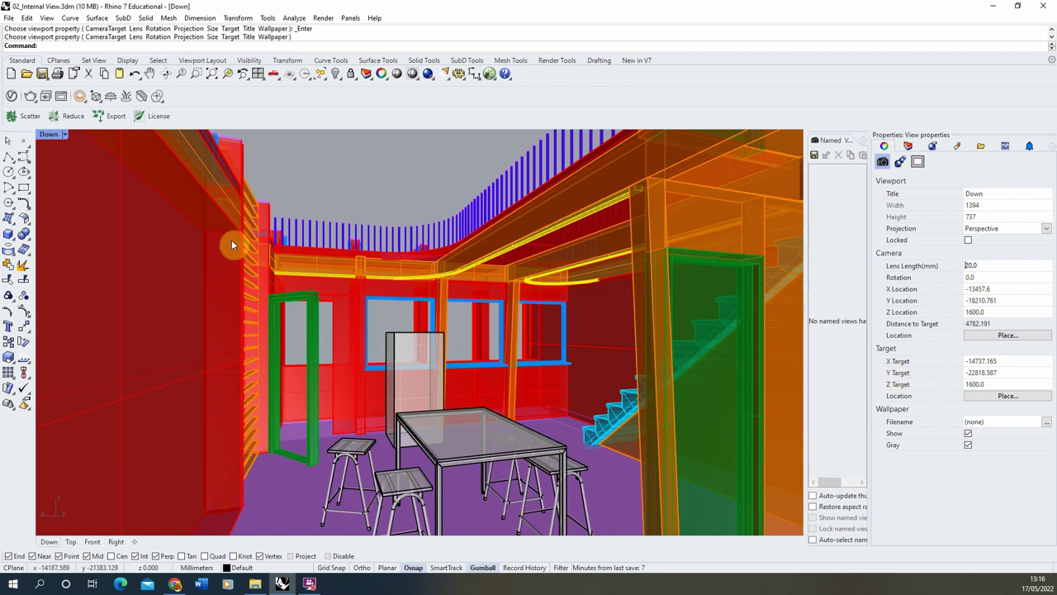
Stop the clipping plane from cutting the Down view, back in the four-viewport layout.
double_click(49, 134)
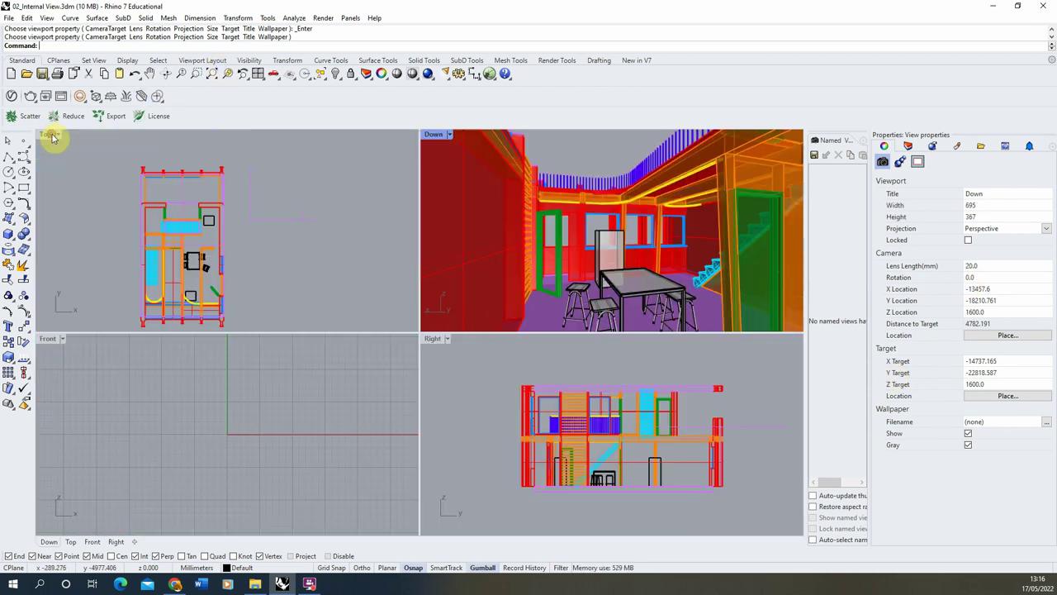
click(302, 183)
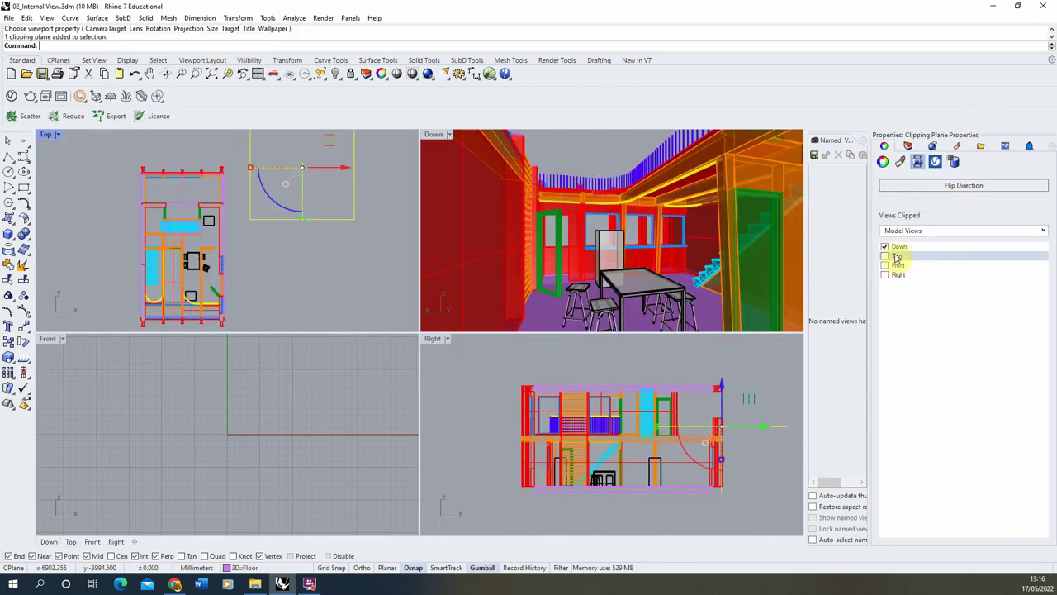
click(885, 246)
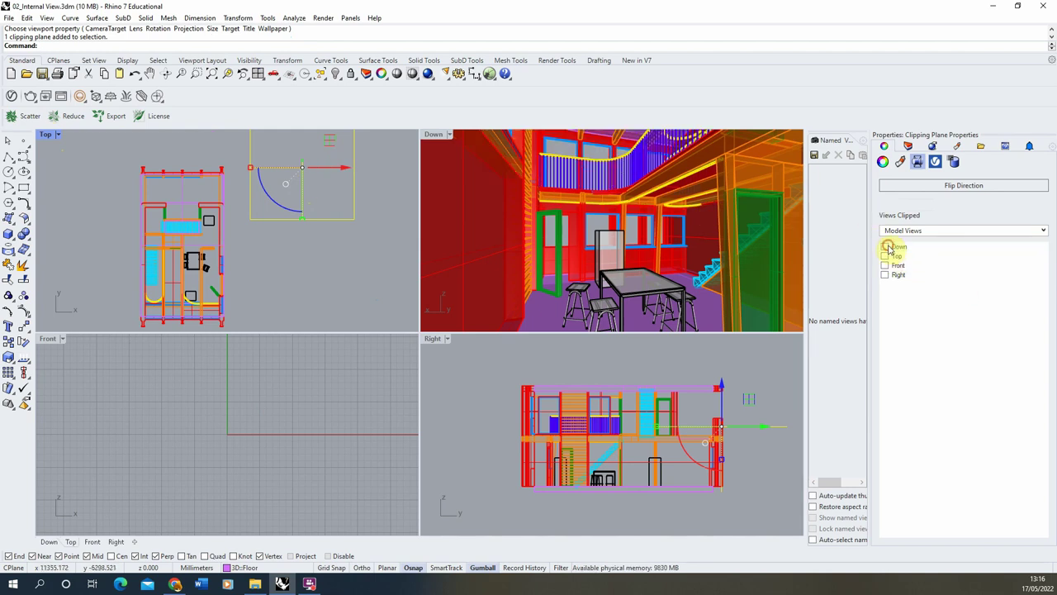
double_click(435, 134)
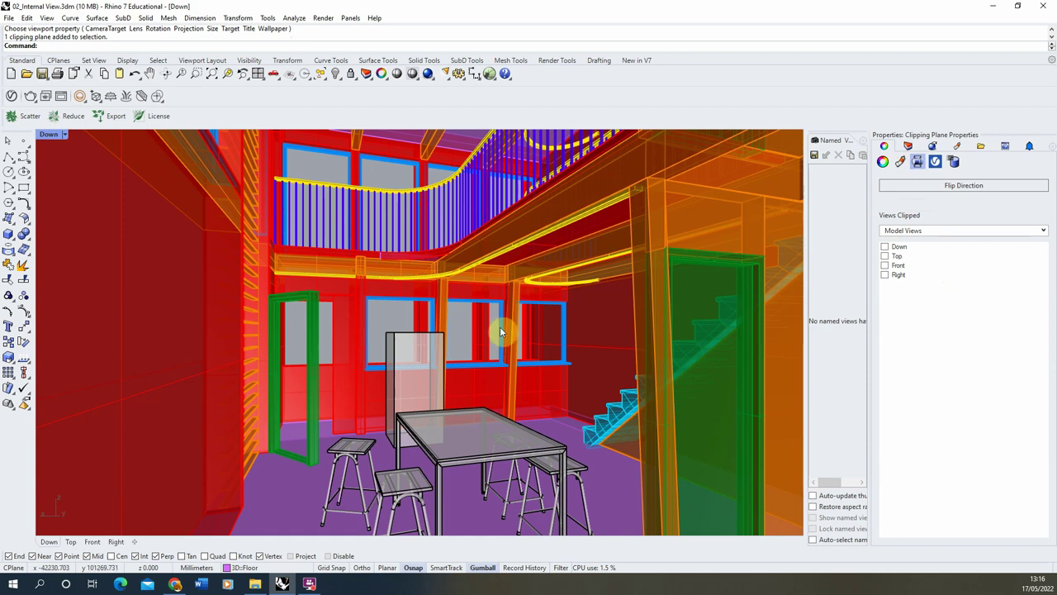
double_click(48, 134)
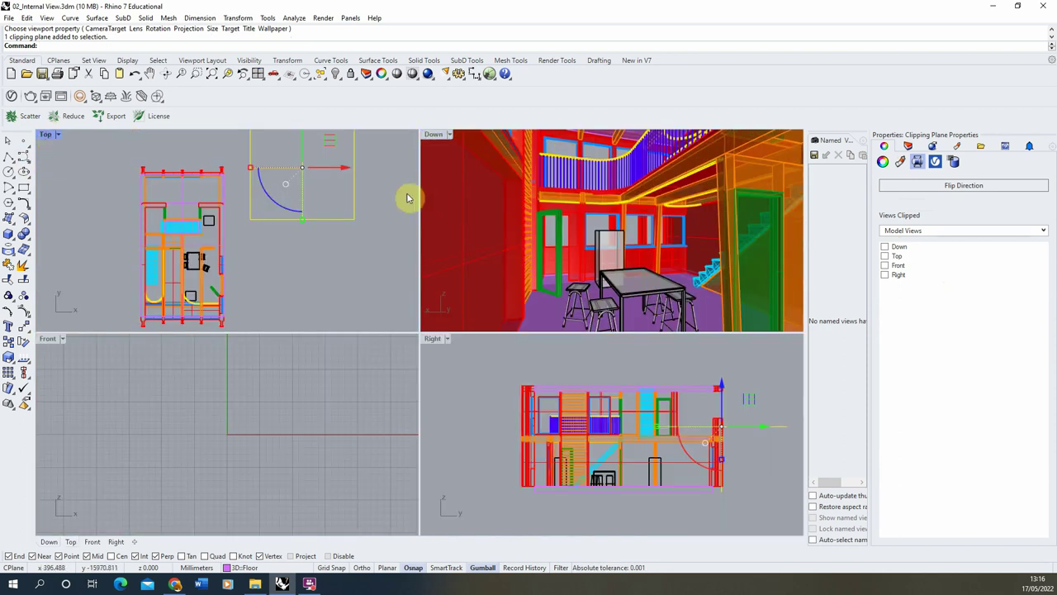
Drag the viewport dividers so the Down perspective becomes tall and portrait-shaped, then activate it.
drag(419, 194, 512, 197)
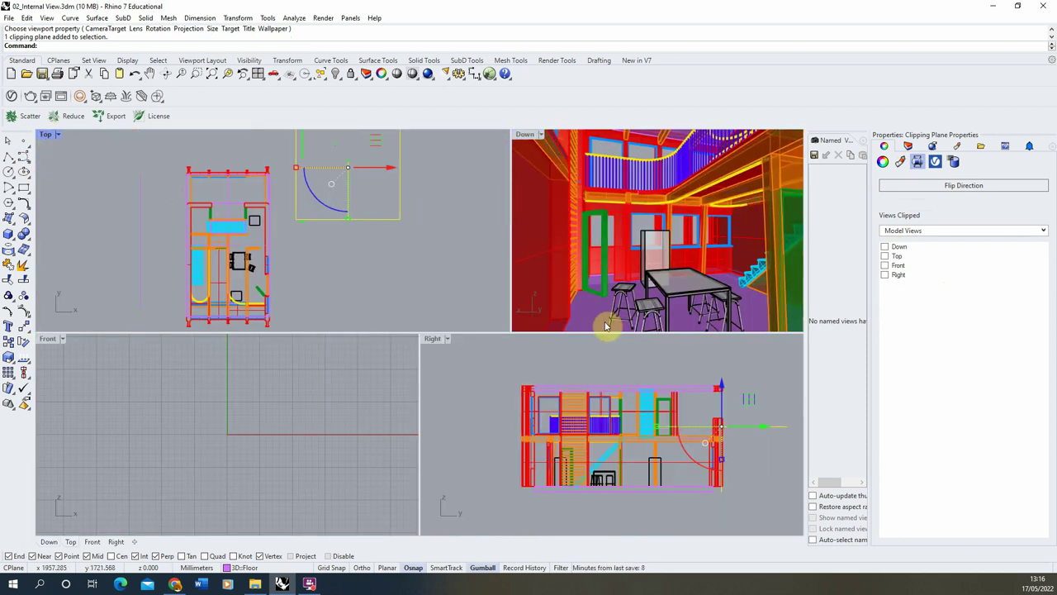
drag(607, 334, 606, 432)
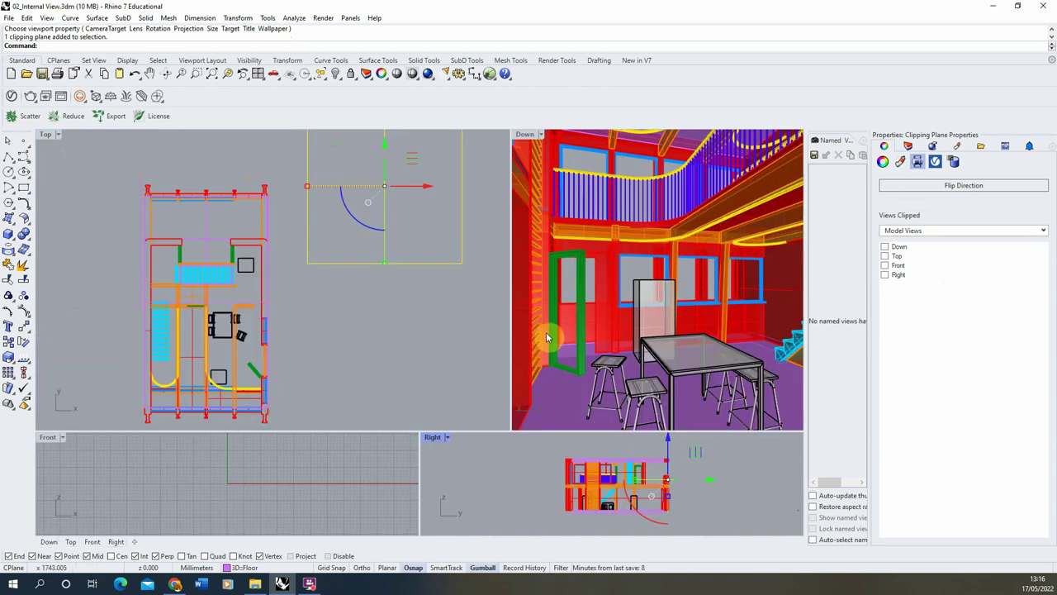
drag(509, 265, 496, 265)
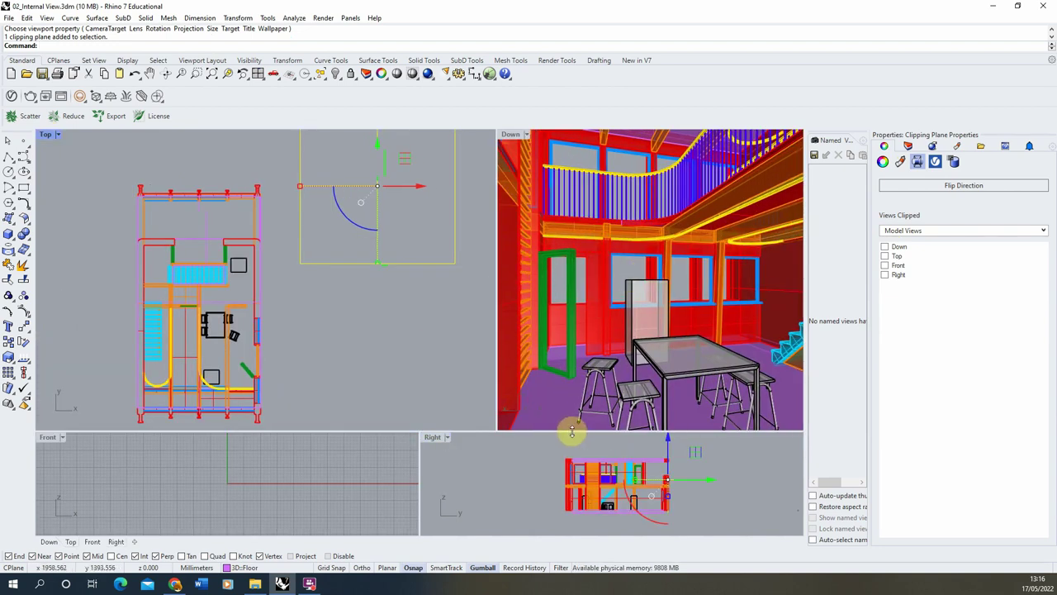
drag(570, 430, 571, 454)
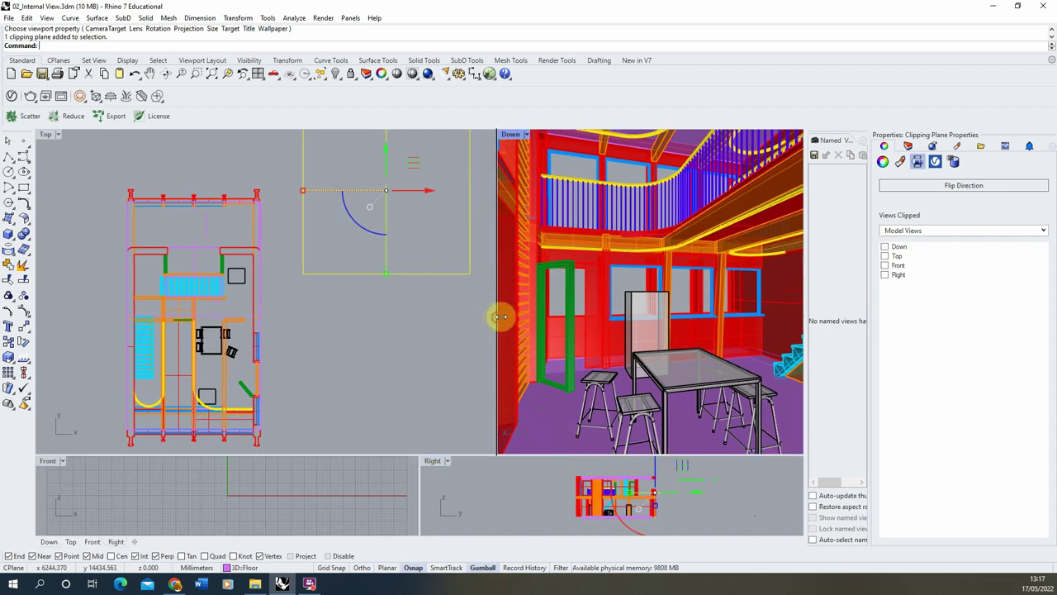
drag(573, 456, 586, 468)
click(570, 170)
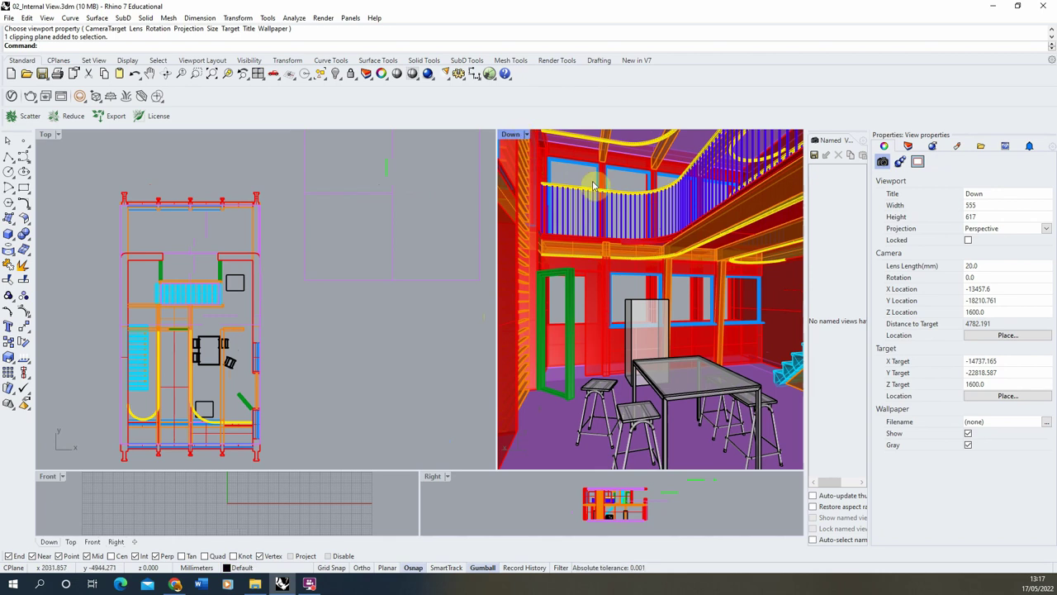
Set the Down camera's Lens Length to 15 mm, re-entering 15 after briefly trying 5.
click(989, 265)
text(1)
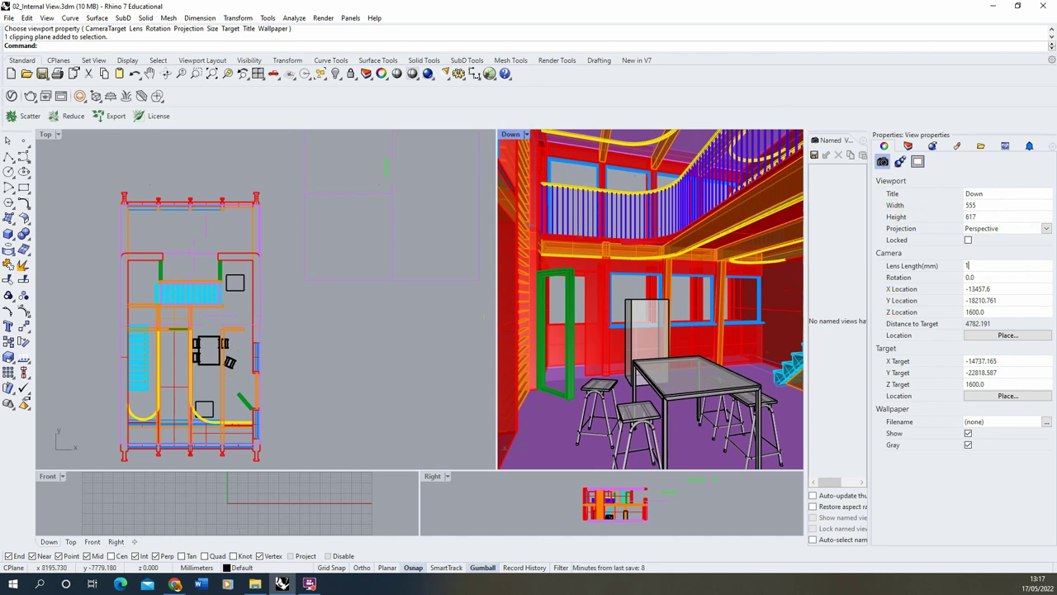
text(5)
key(Return)
click(995, 264)
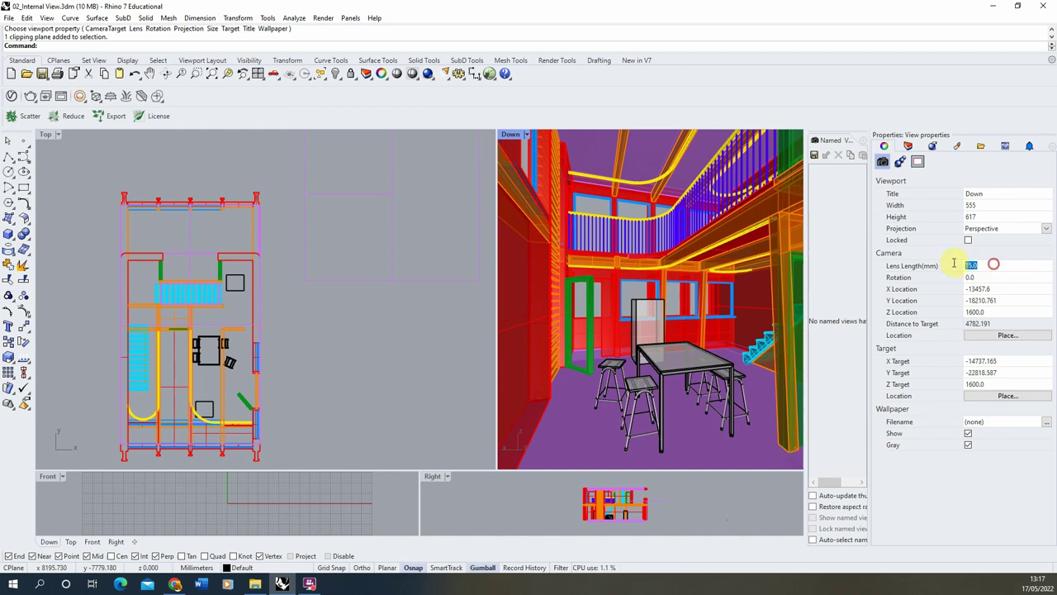
click(958, 264)
key(Delete)
key(Return)
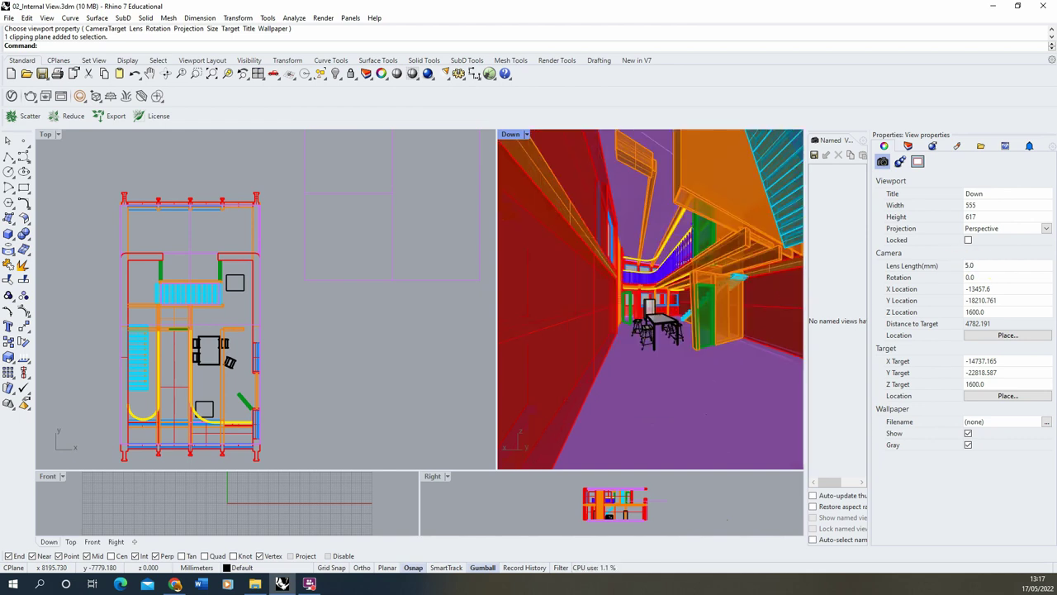
double_click(962, 265)
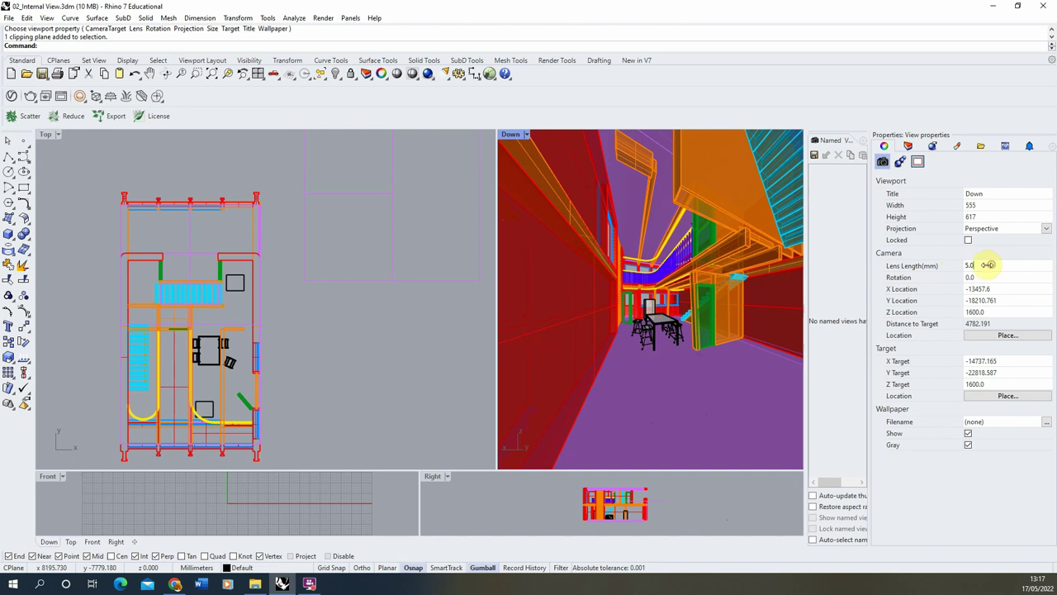
text(15)
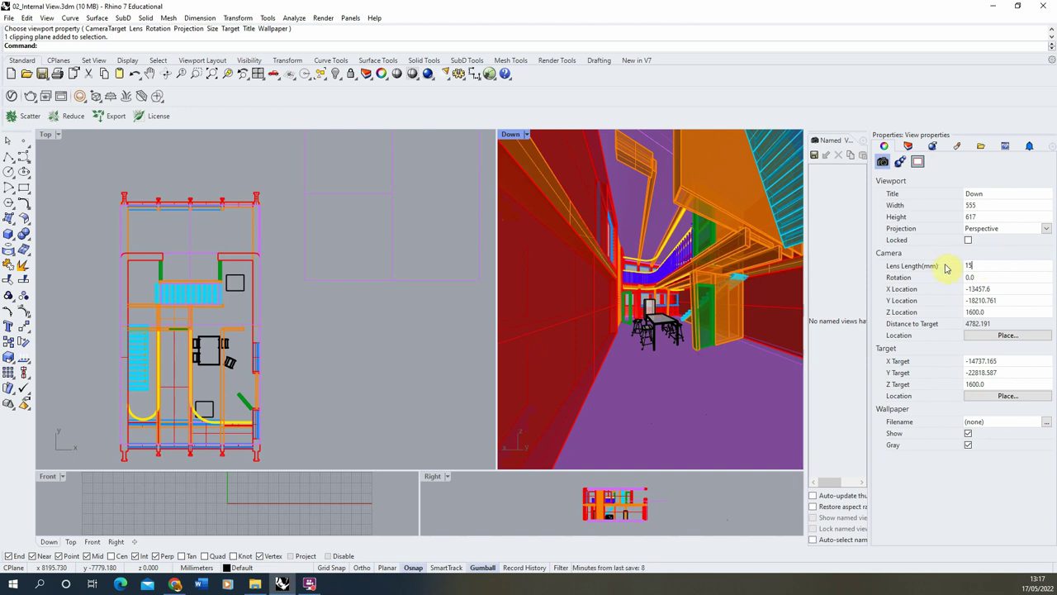
key(Return)
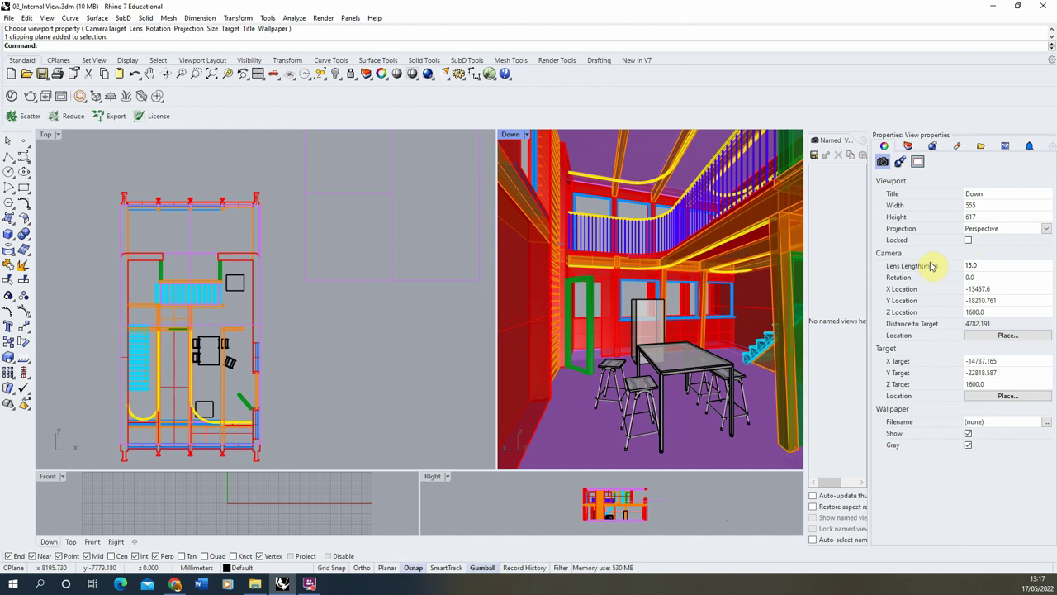
Cancel Pan, select both guide boxes in the Top plan view, and hide them.
click(150, 72)
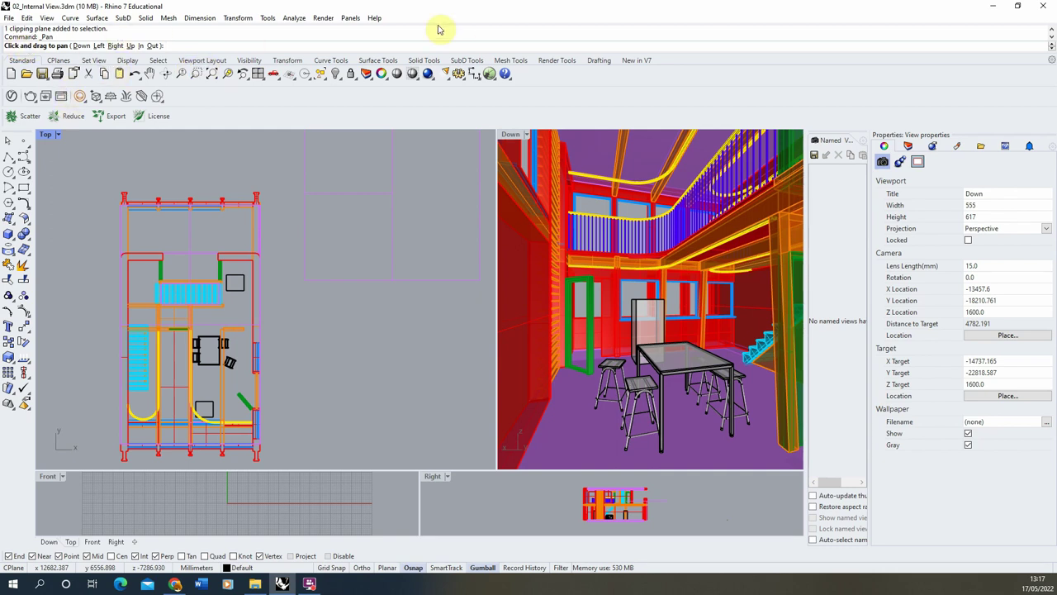
click(17, 145)
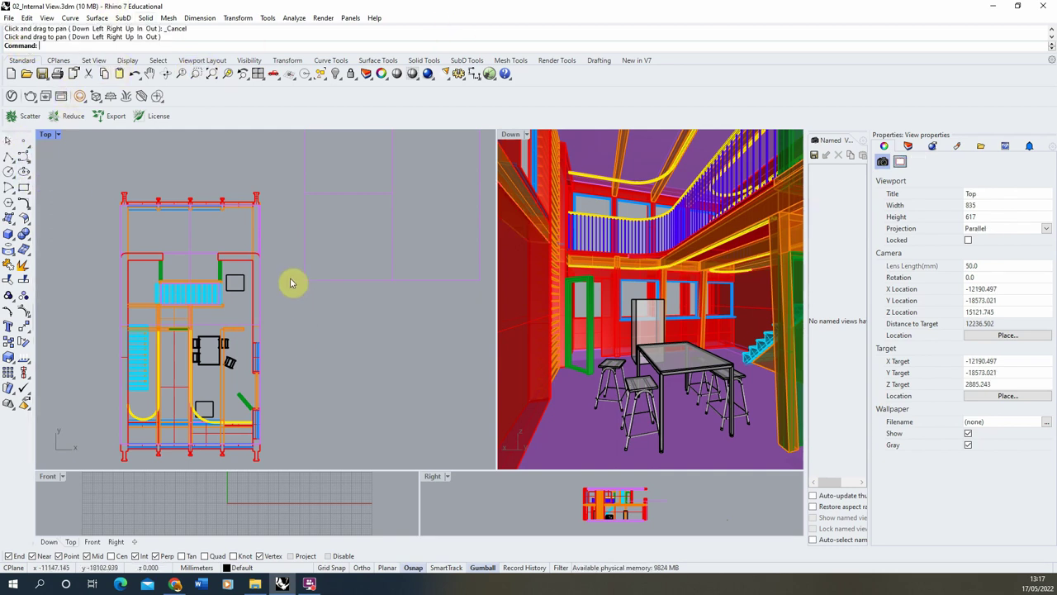
click(240, 291)
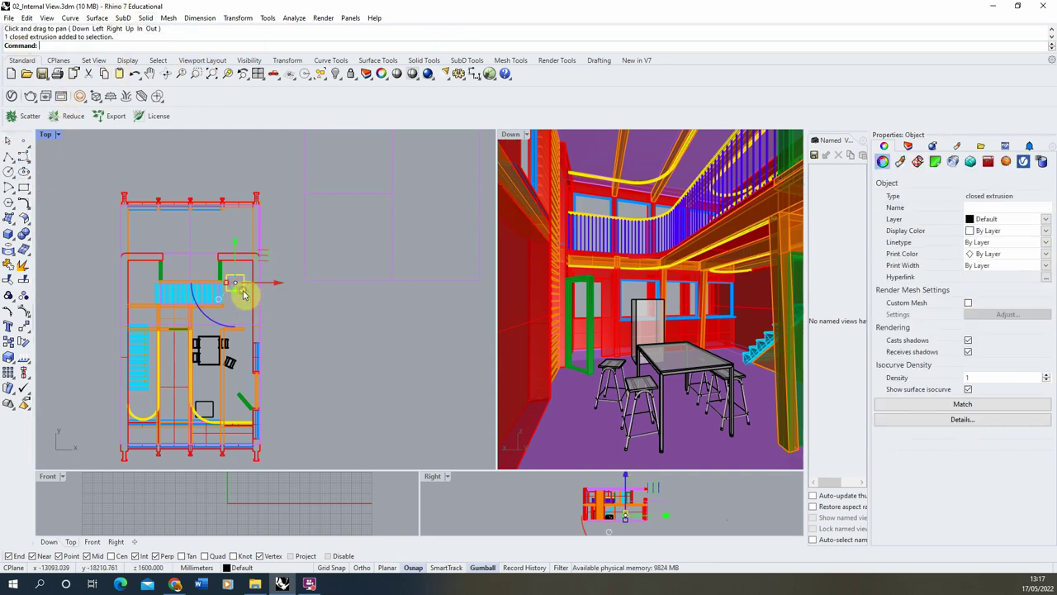
shift+click(205, 403)
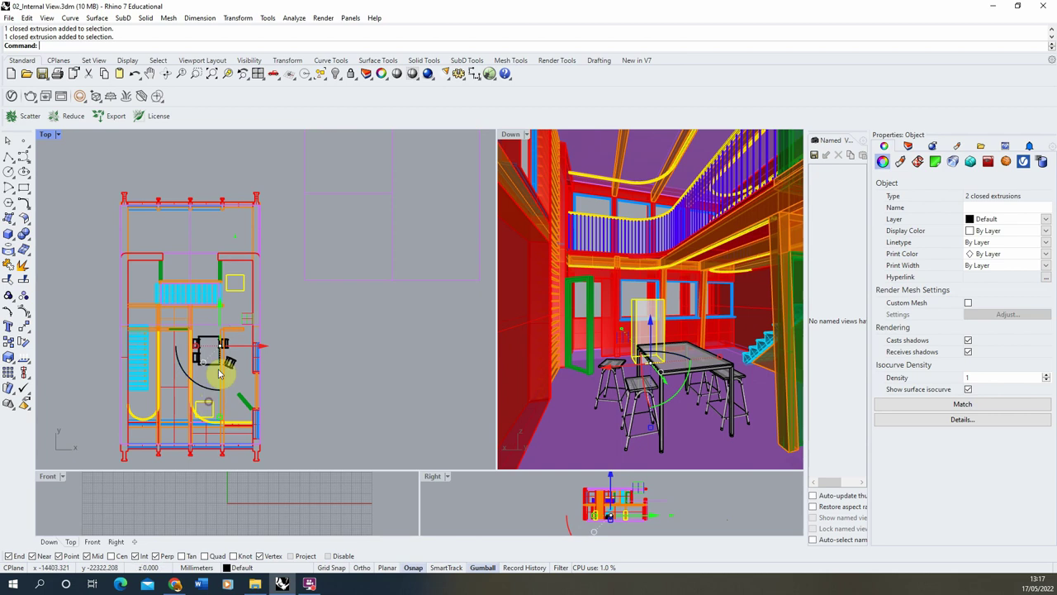
click(335, 76)
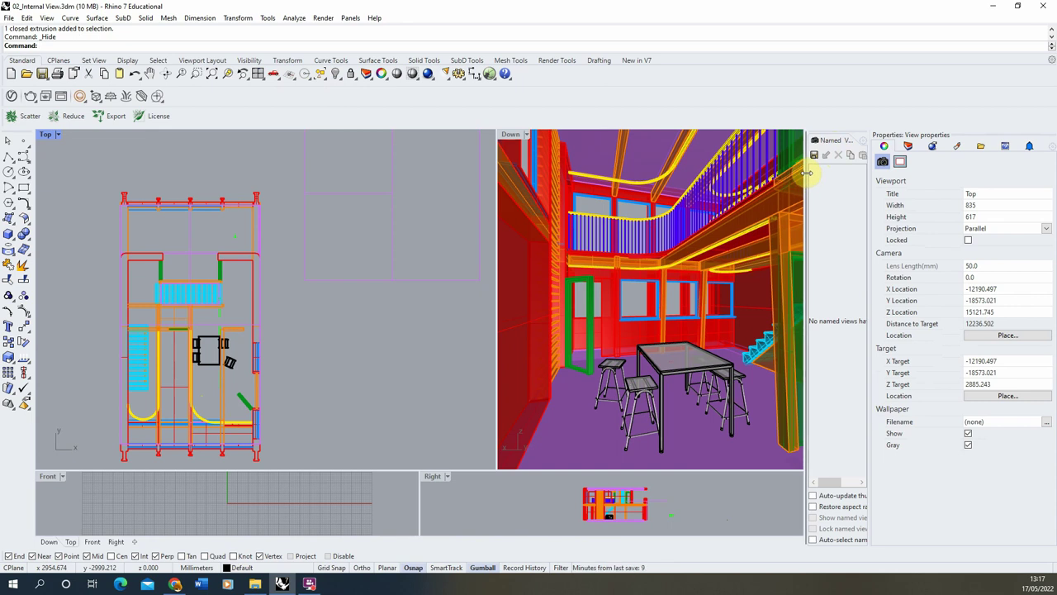
drag(805, 190, 789, 190)
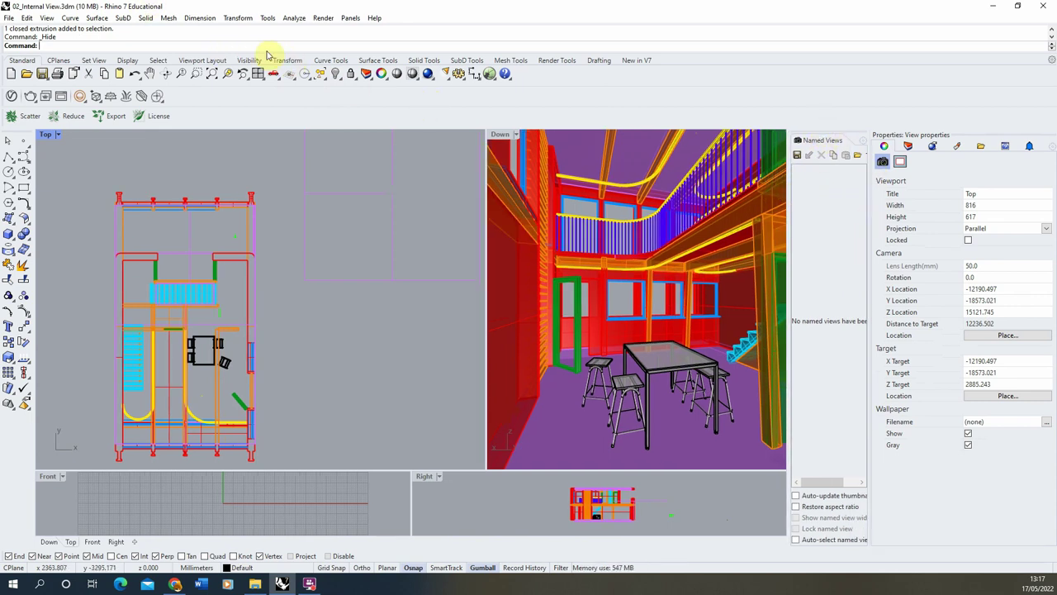
Open Named Views and save the active perspective viewport as 'Eye Level'.
click(51, 19)
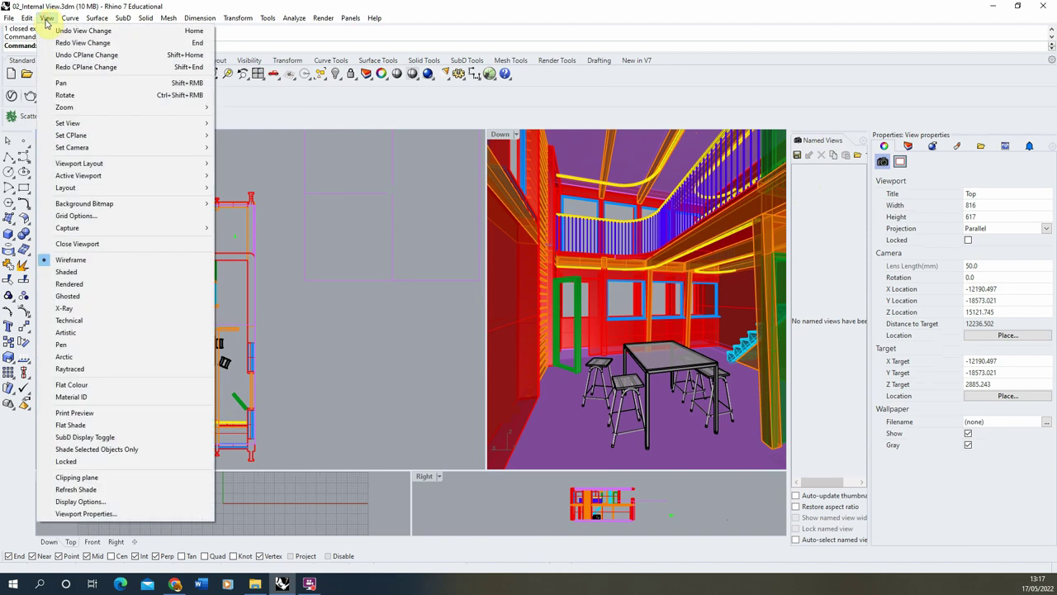
mouse_move(78, 123)
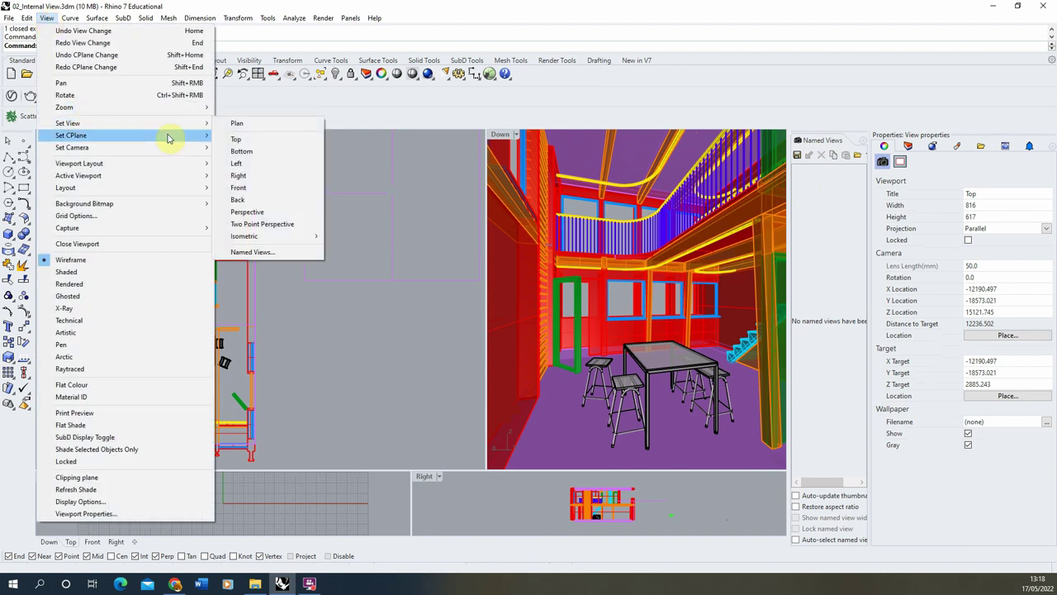
click(262, 255)
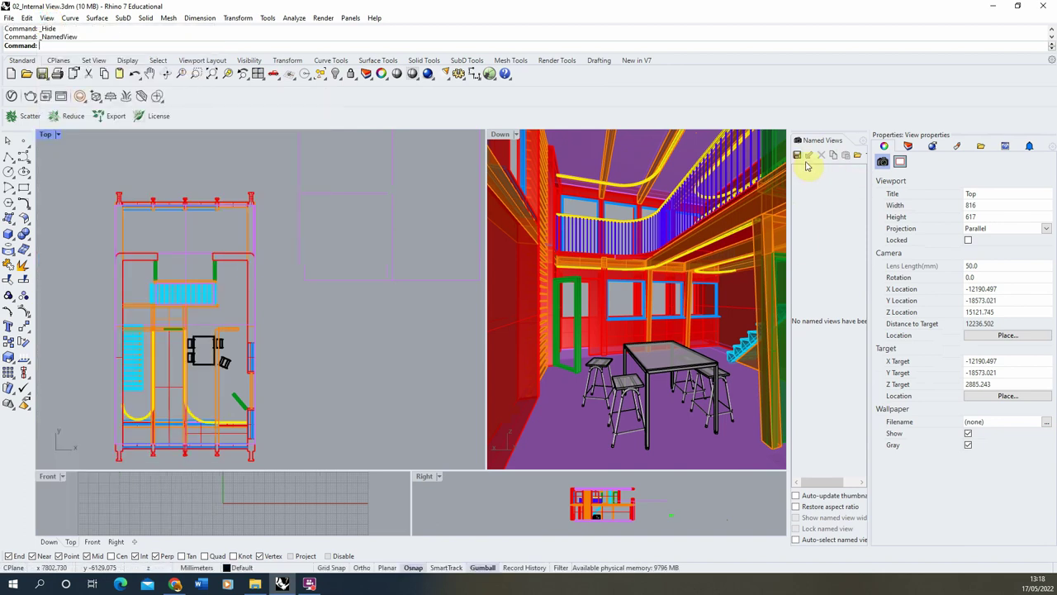
click(797, 155)
click(507, 291)
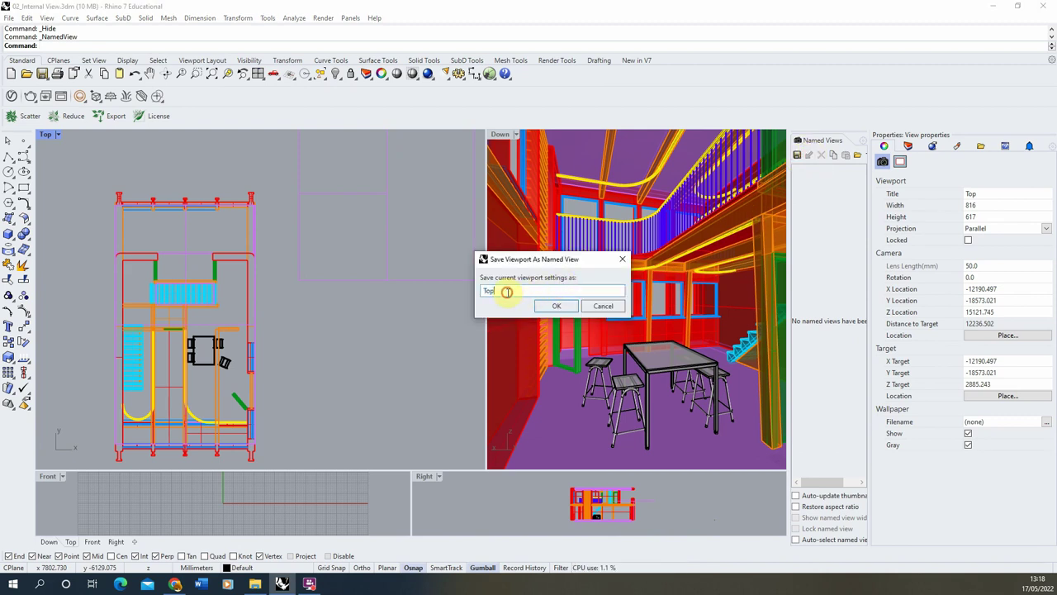
click(603, 305)
click(499, 144)
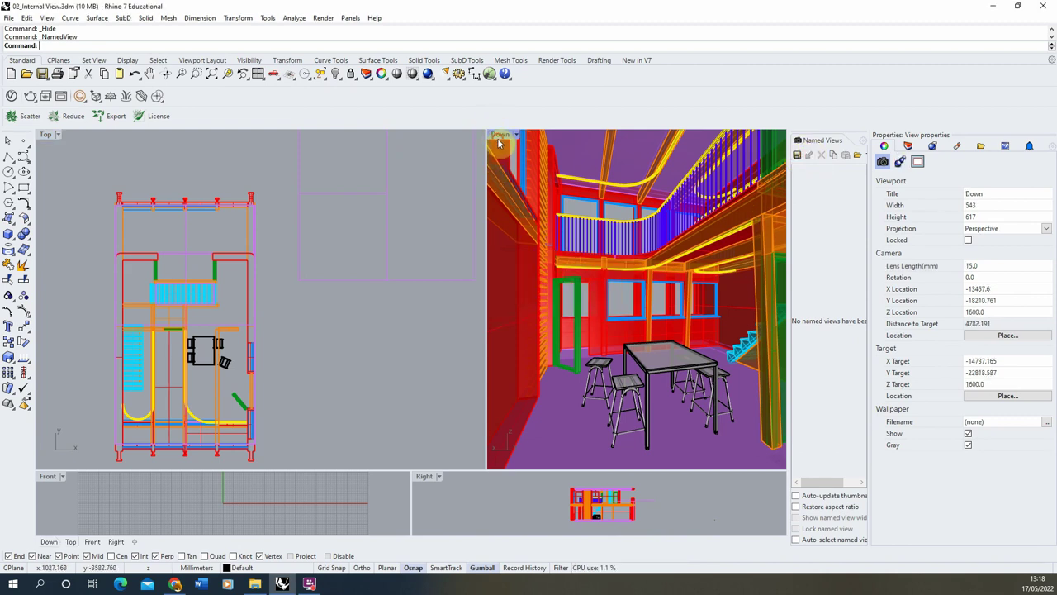
click(797, 154)
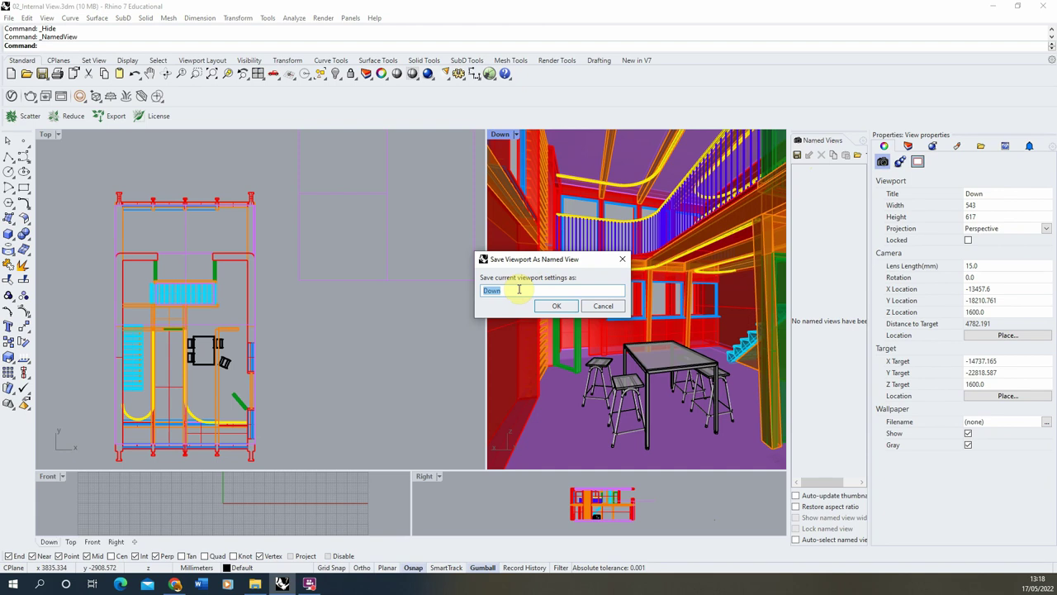
text(Eye Level)
click(557, 306)
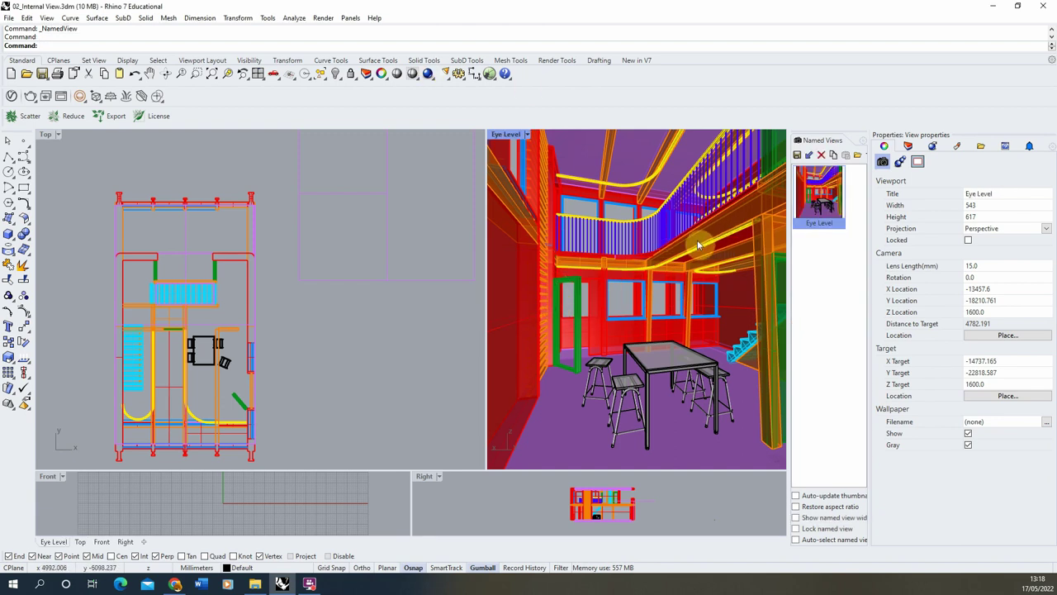